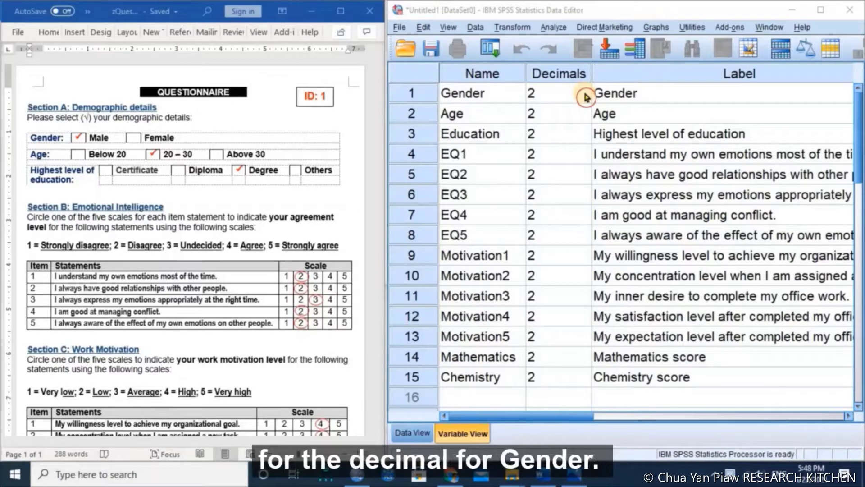
Set the number of decimals for the Gender variable to 0.
click(586, 97)
double_click(586, 99)
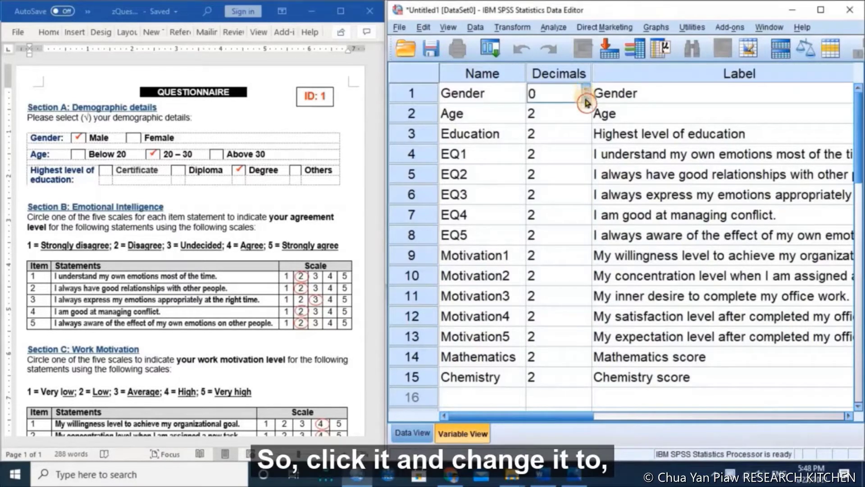
double_click(586, 89)
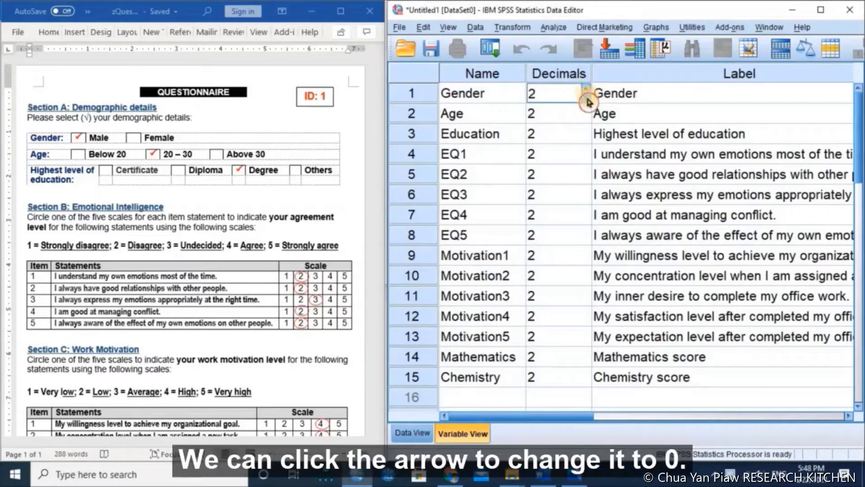
click(587, 101)
click(586, 89)
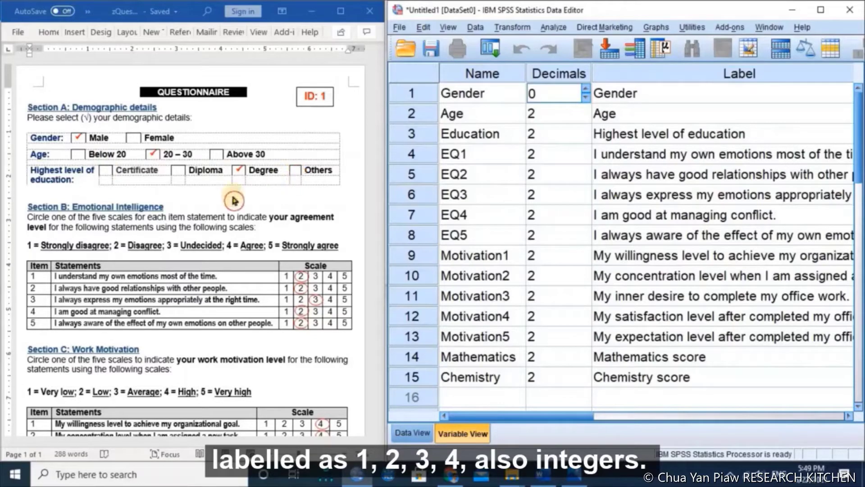
Copy Gender's decimals setting of 0 to all the other variables, from Age through Chemistry.
scroll(236, 199, down, 3)
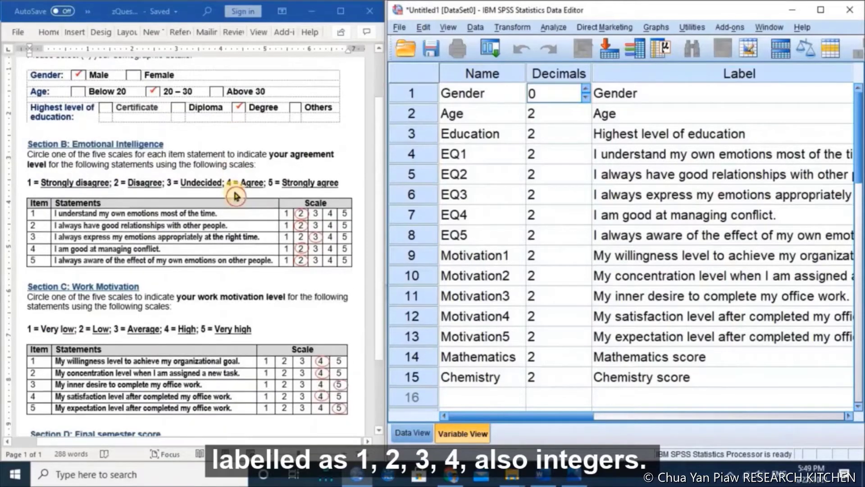
scroll(236, 195, down, 1)
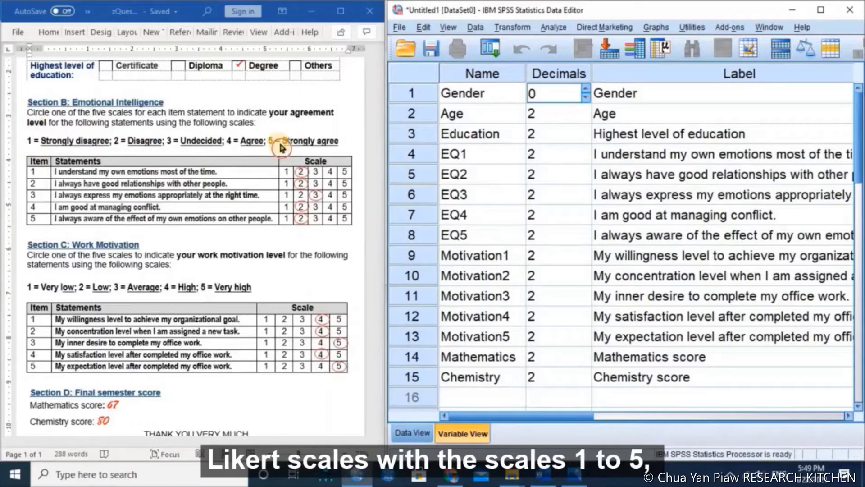
scroll(189, 219, down, 1)
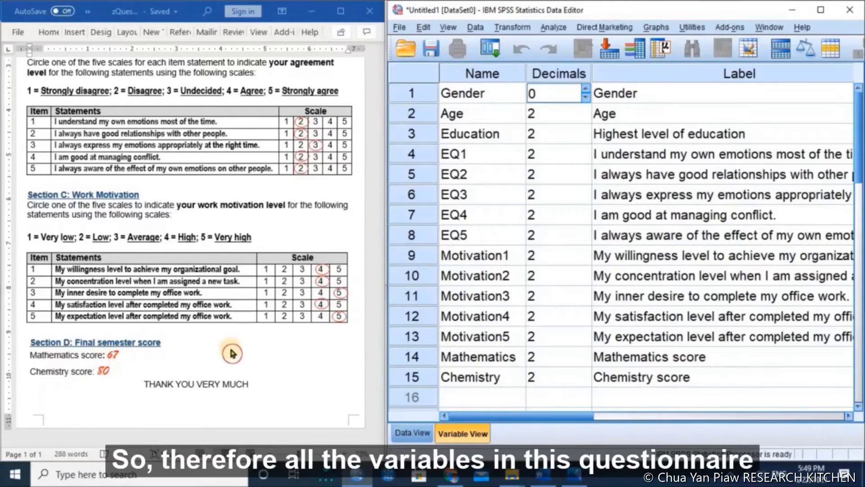
scroll(234, 345, up, 3)
scroll(234, 345, up, 4)
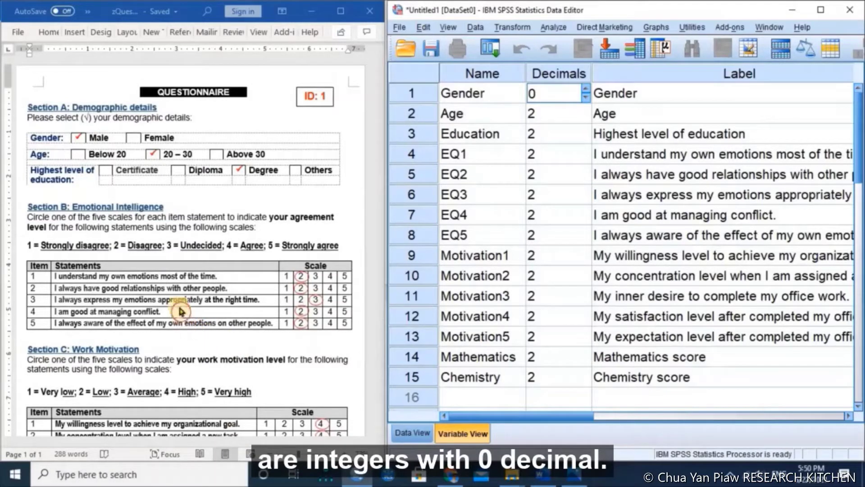
right_click(555, 93)
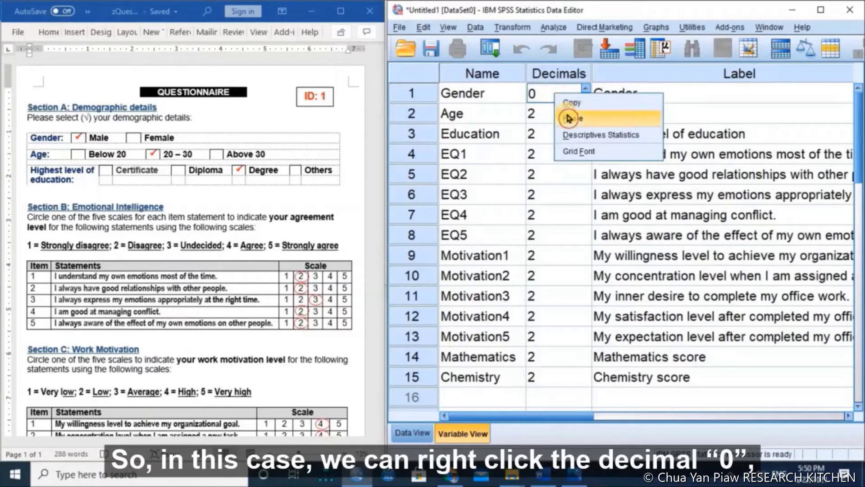
click(568, 106)
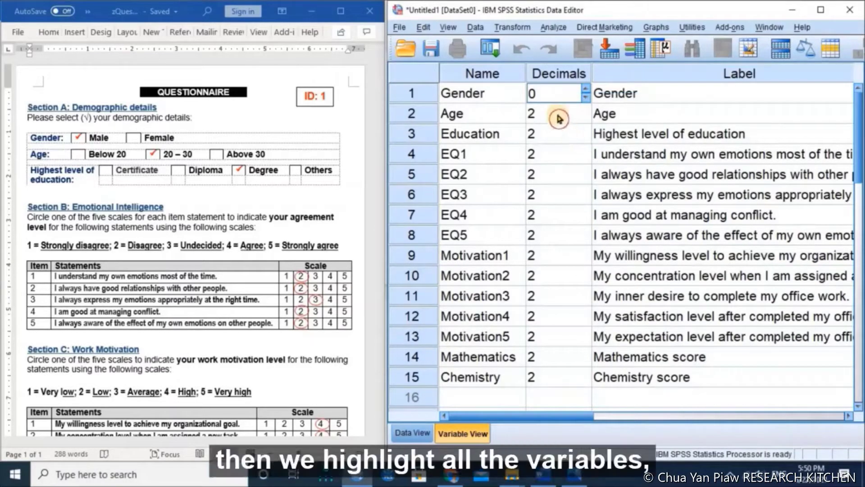
drag(556, 116, 563, 377)
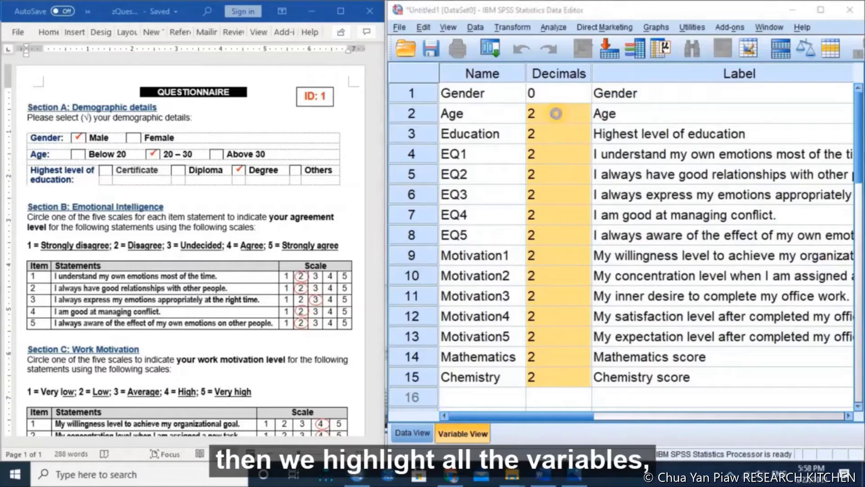
right_click(557, 116)
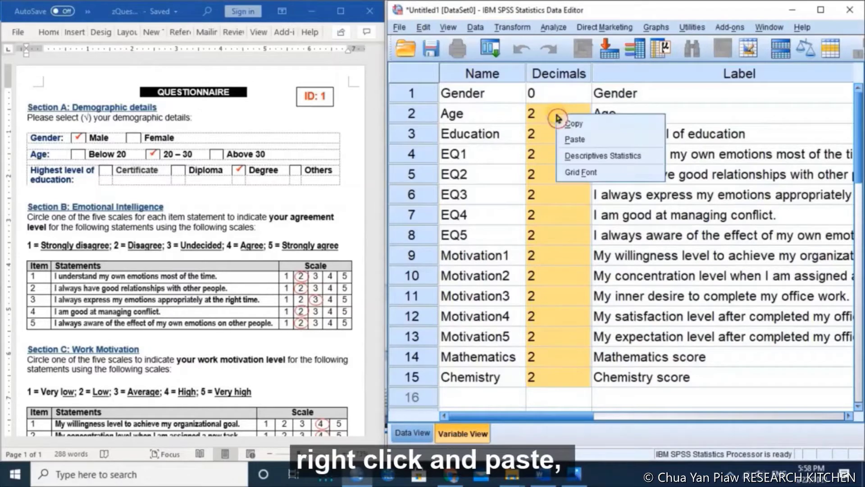
click(567, 141)
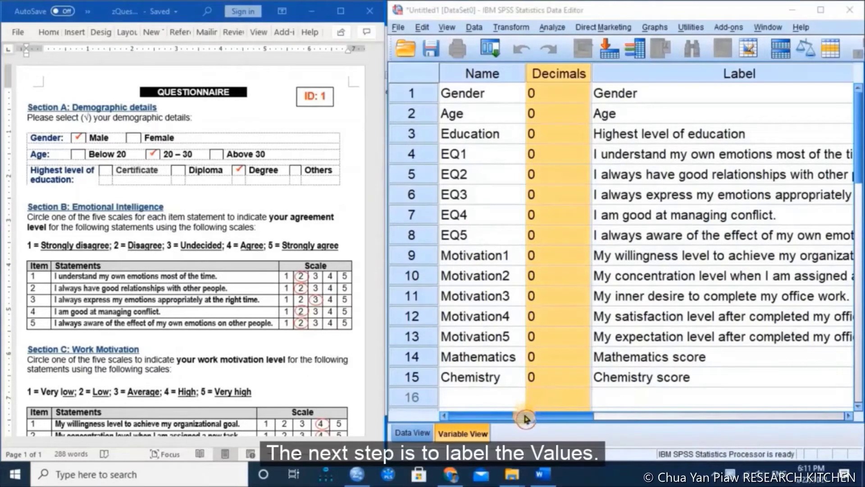
Move the Values column so that it sits directly after the Name column.
drag(547, 415, 675, 415)
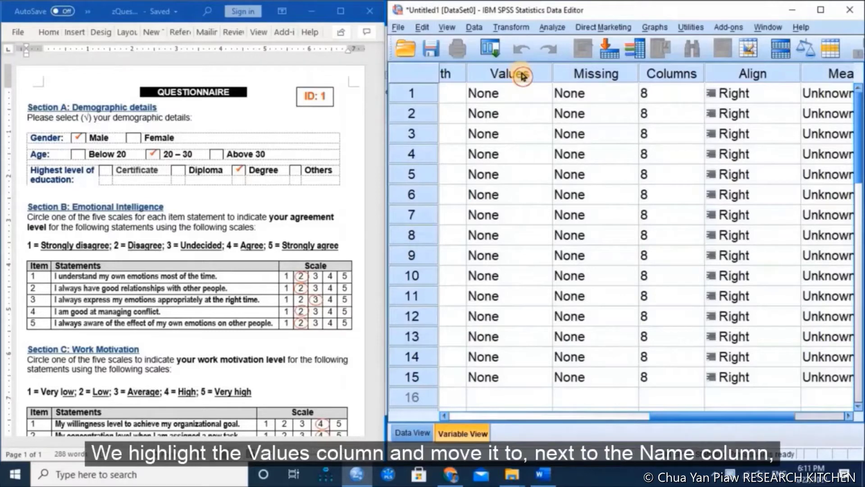
click(523, 75)
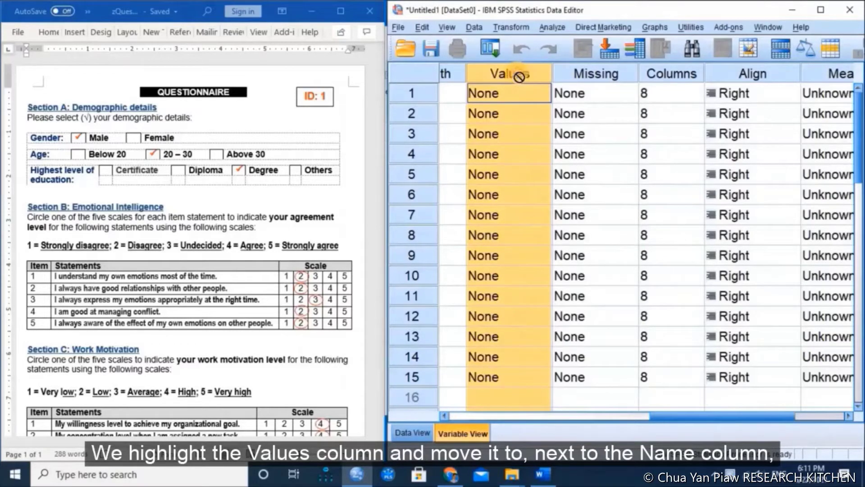
mouse_move(519, 77)
mouse_down()
mouse_move(429, 74)
mouse_move(524, 73)
mouse_up()
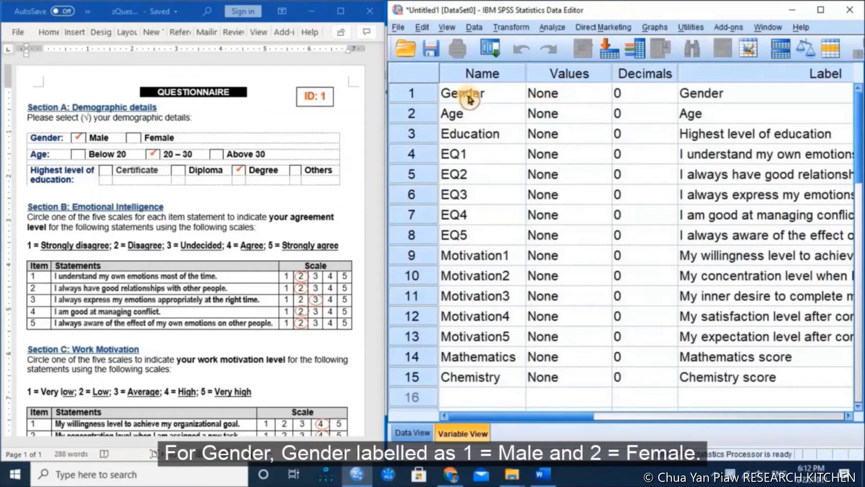
Add a value label to the Gender variable that defines 1 as "Male".
click(78, 139)
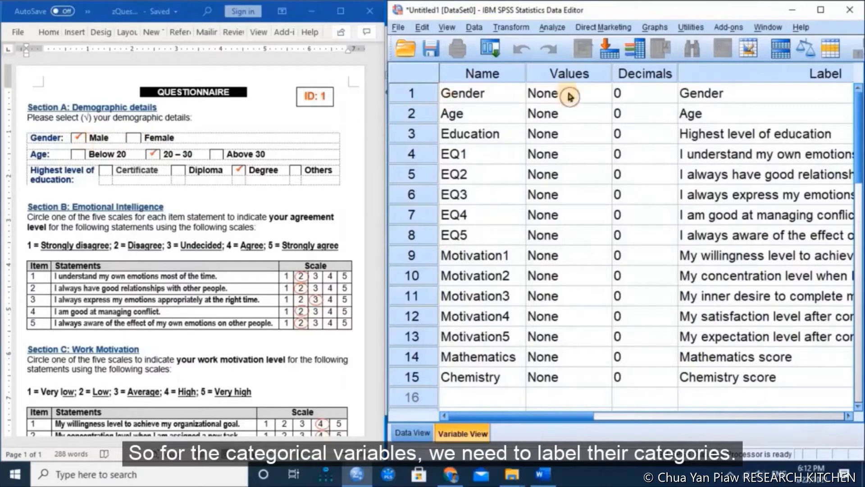
click(605, 94)
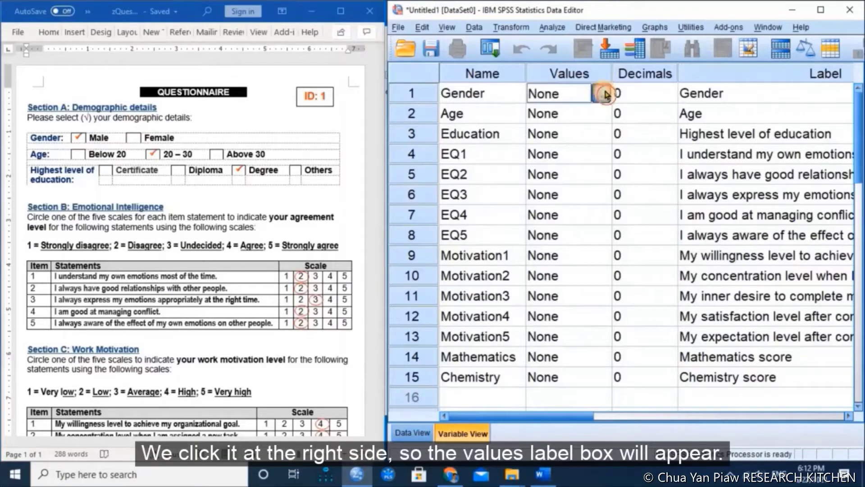
click(605, 95)
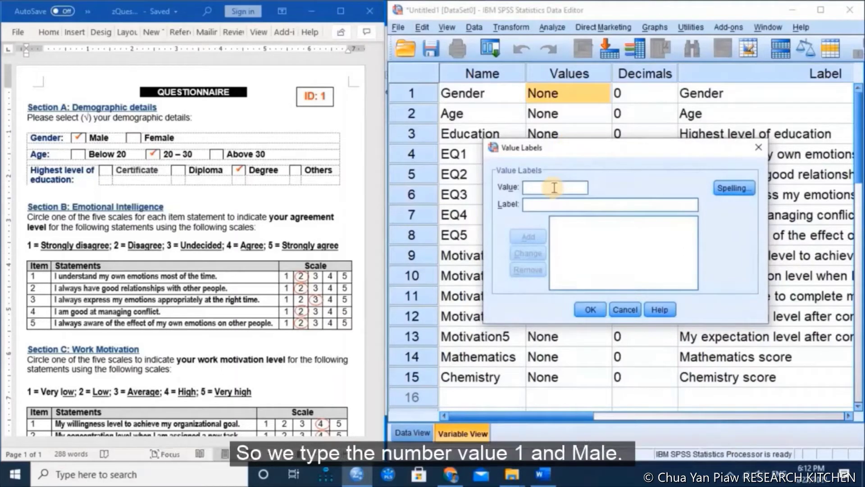
text(1)
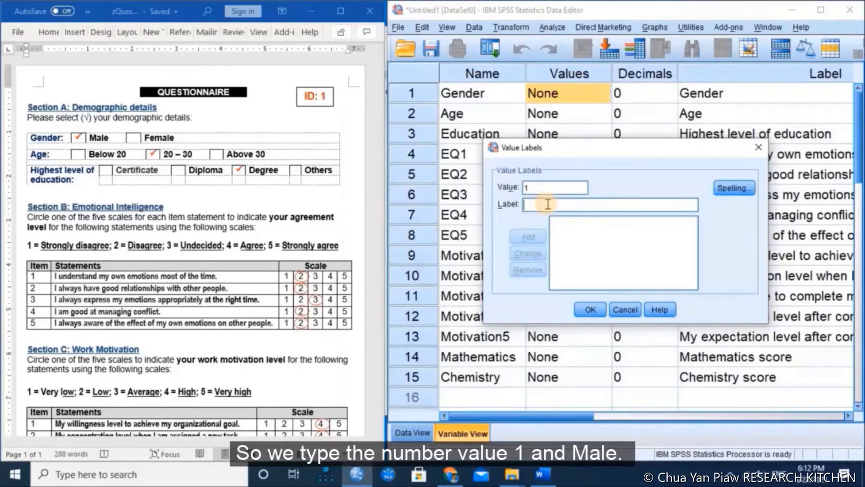
text(Male)
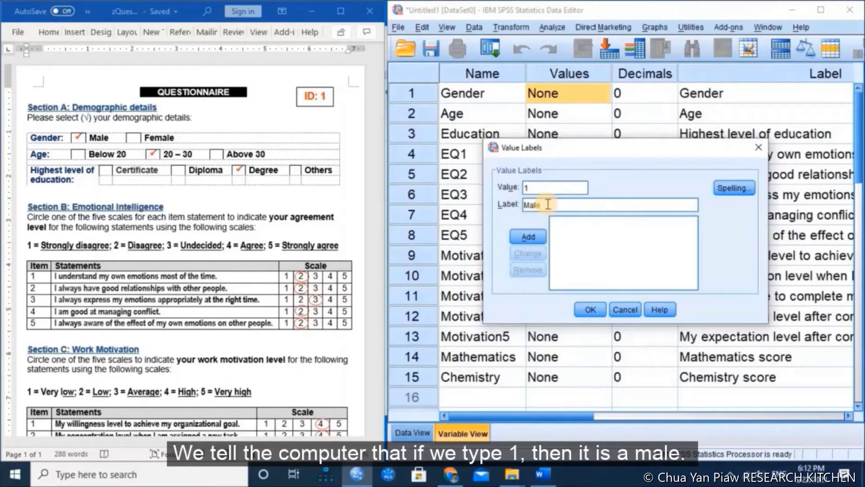
click(530, 241)
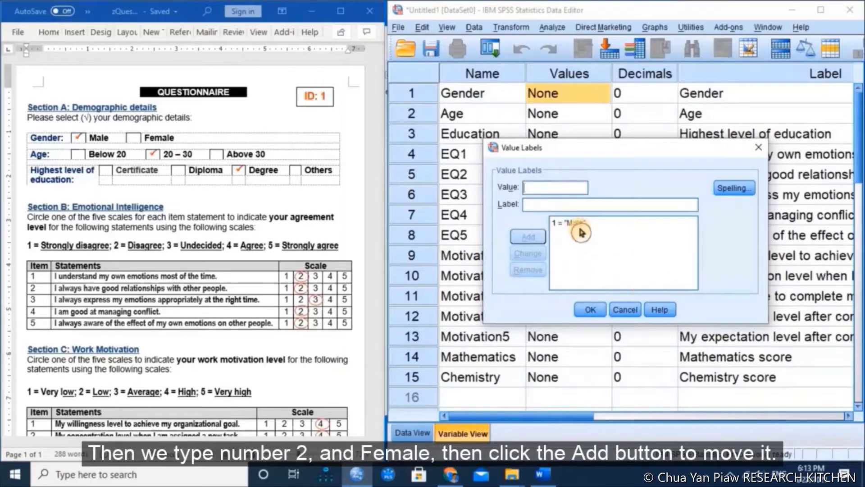
Add the label "Female" for value 2 of Gender and apply the value labels.
click(534, 192)
text(2)
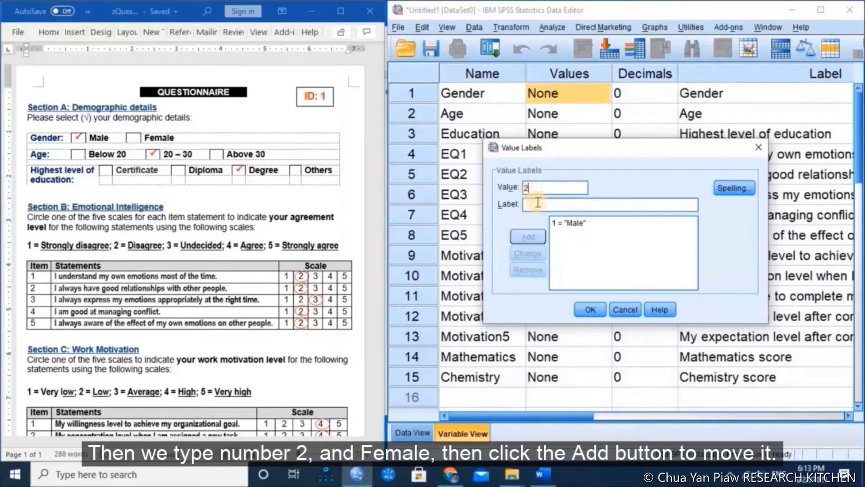
click(540, 205)
text(Female)
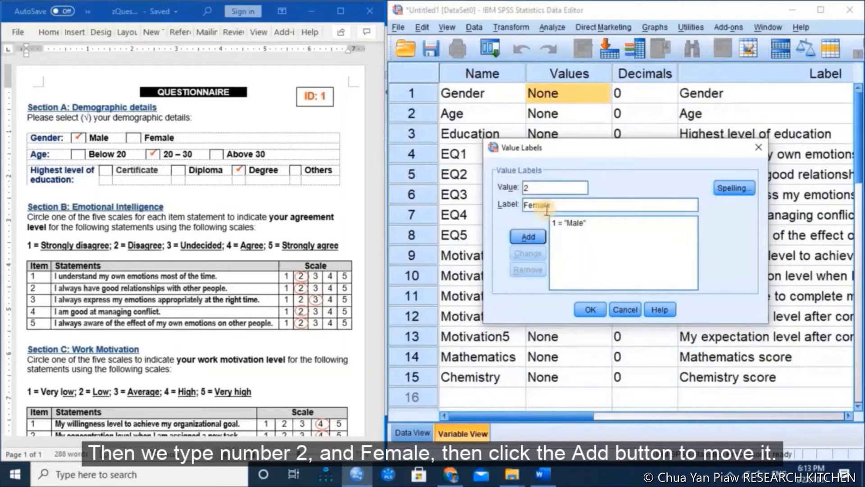
click(533, 236)
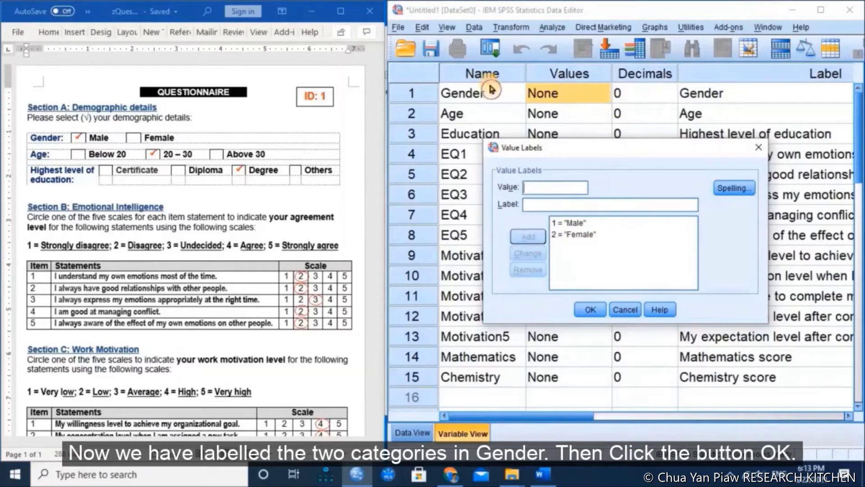
click(594, 311)
click(603, 311)
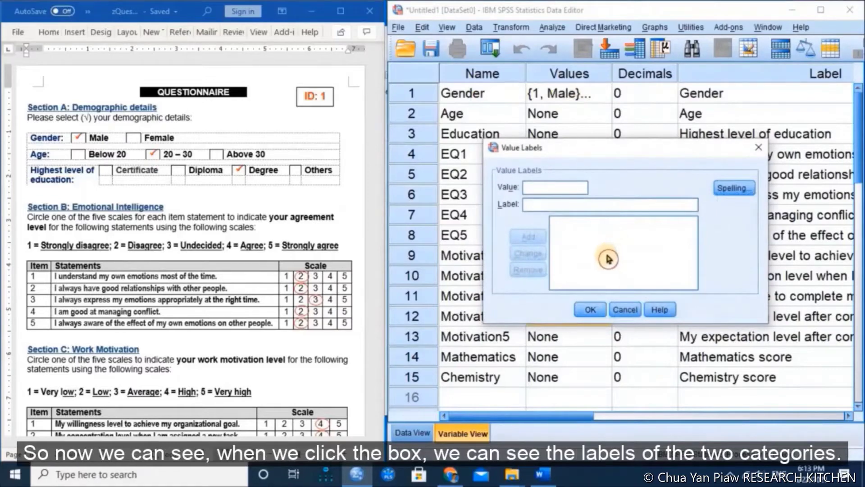
click(759, 147)
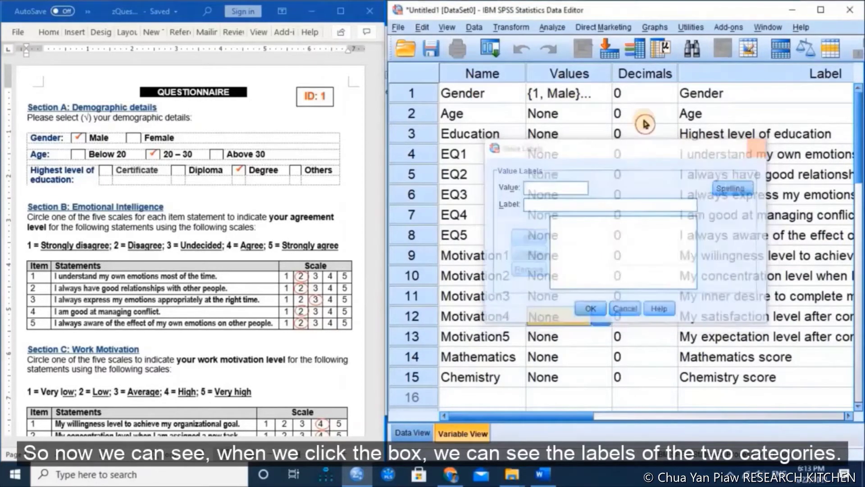
Reopen Gender's value labels and check the entries for both categories.
click(603, 95)
click(601, 95)
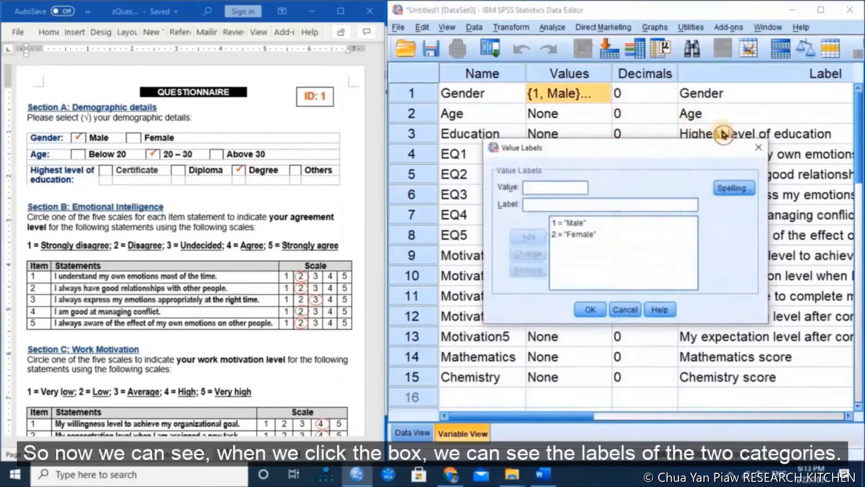
click(759, 147)
click(602, 95)
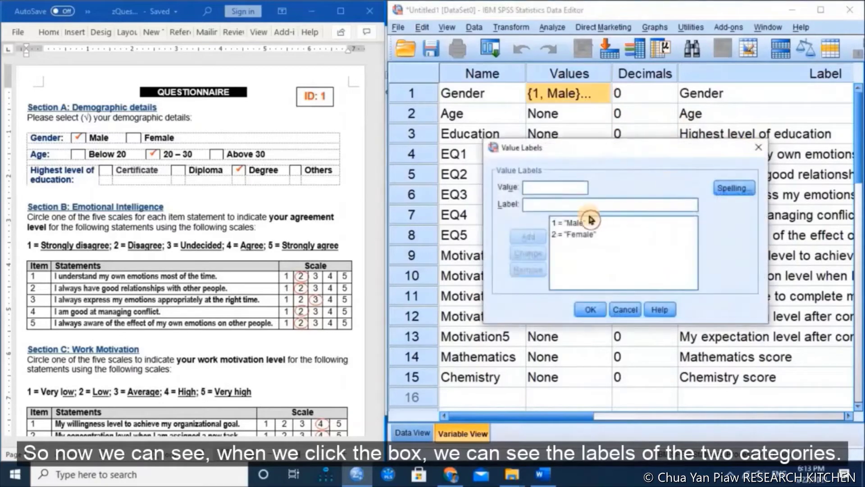
click(582, 223)
click(583, 232)
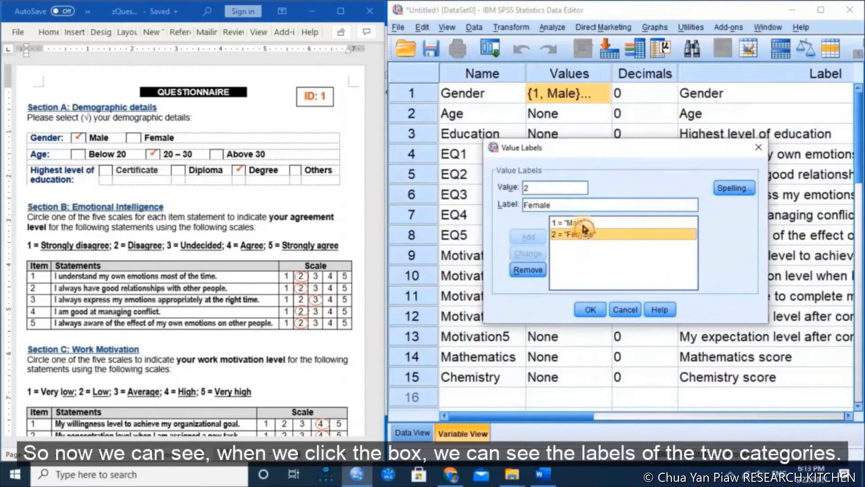
click(590, 309)
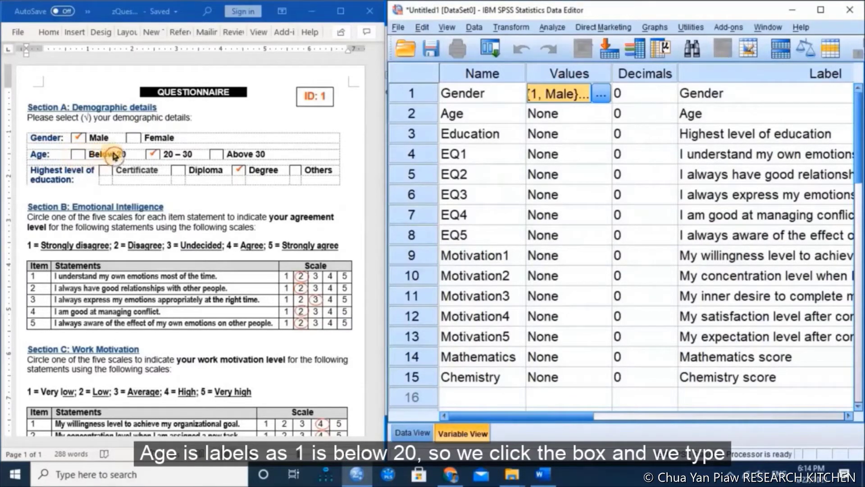
Add a value label to the Age variable that defines 1 as "Below 20".
click(599, 115)
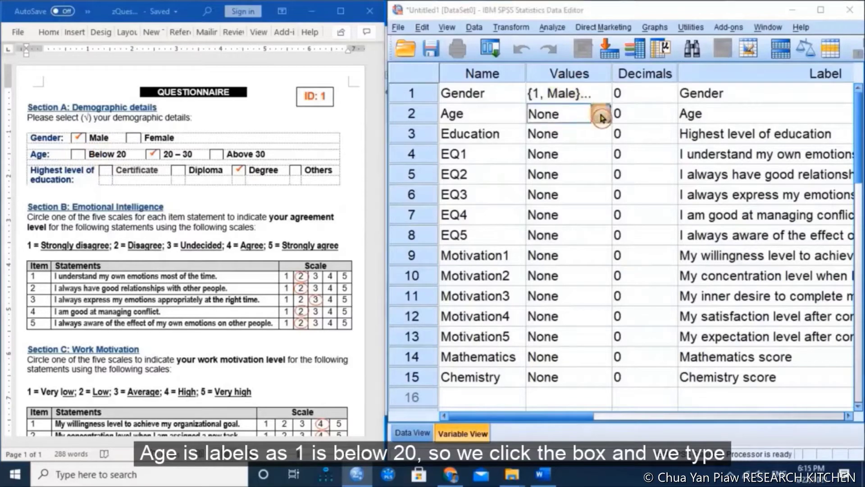
click(601, 115)
click(553, 188)
text(1)
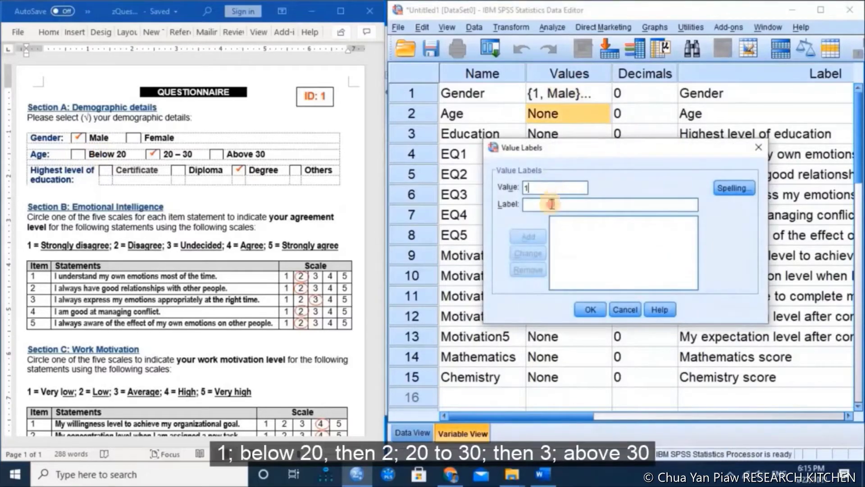
key(Tab)
text(B)
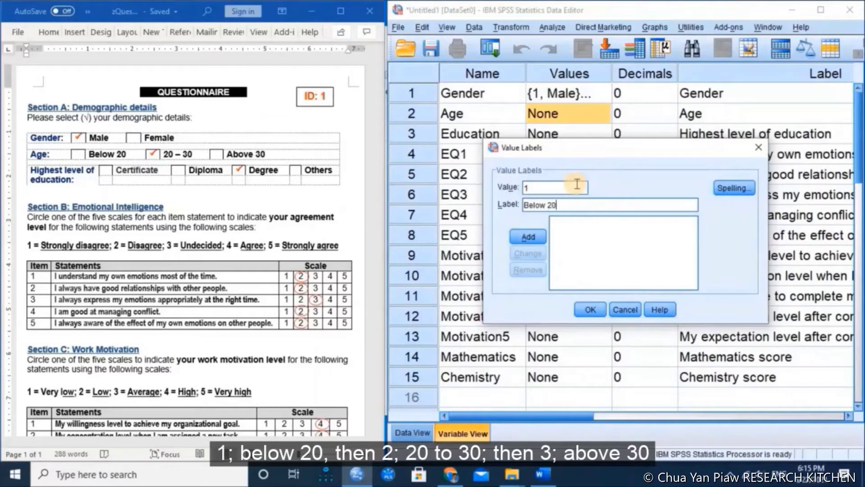
click(540, 236)
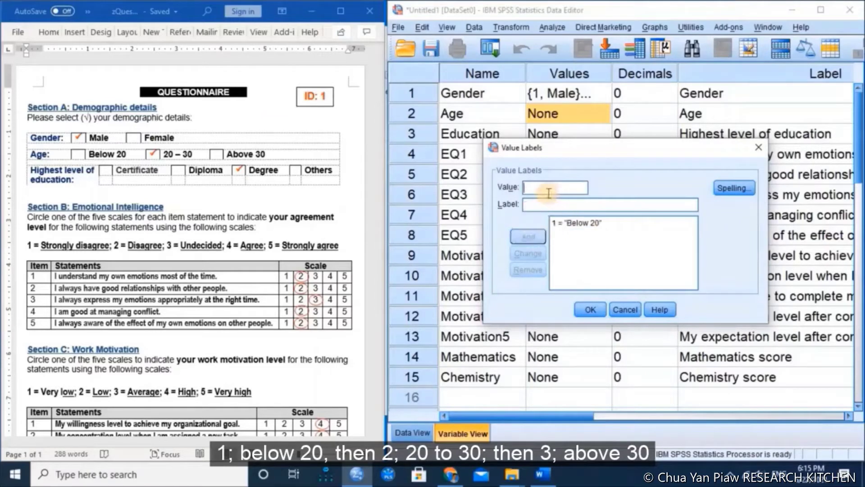
Add the value label "20-30" for value 2 of the Age variable.
key(Tab)
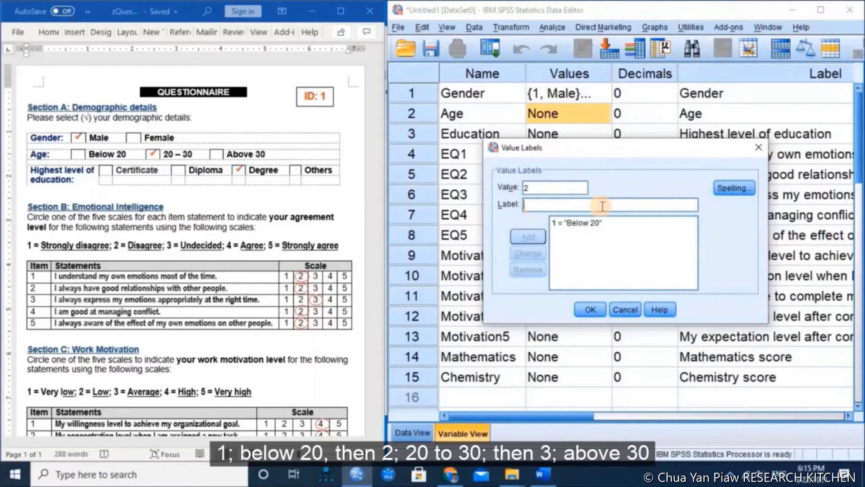
text(20-30)
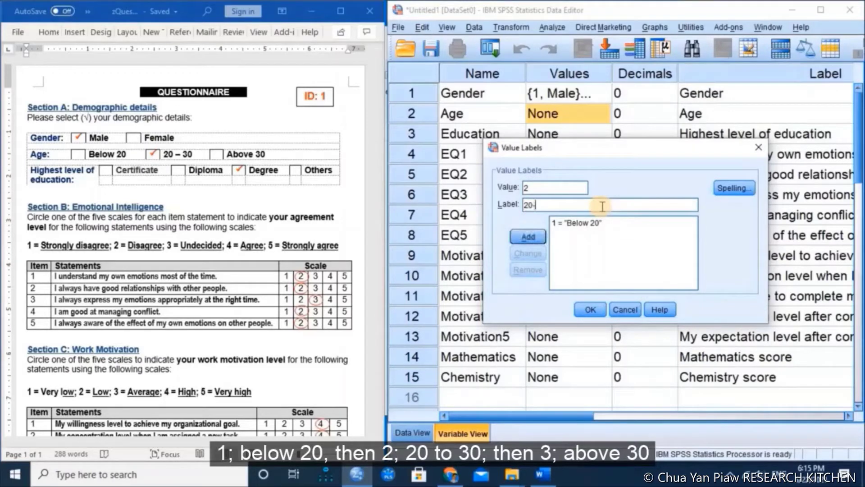
click(530, 237)
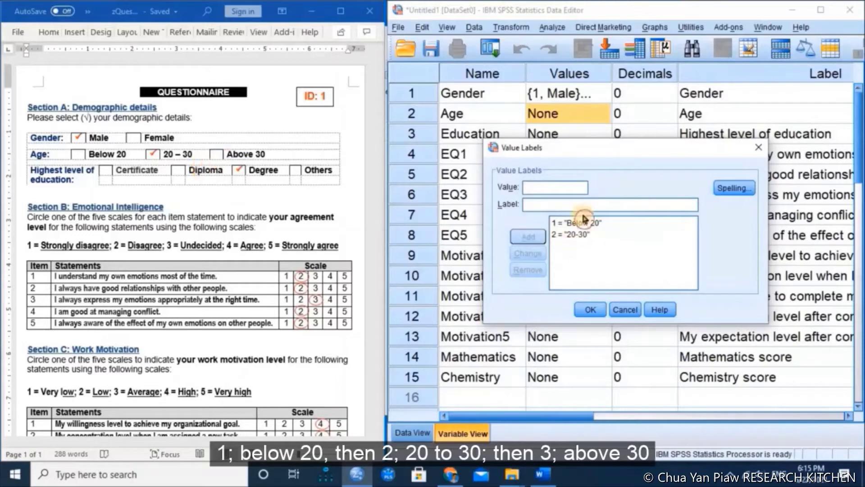
Add the label "Above 30" for value 3 of Age and apply the value labels.
click(536, 186)
text(3)
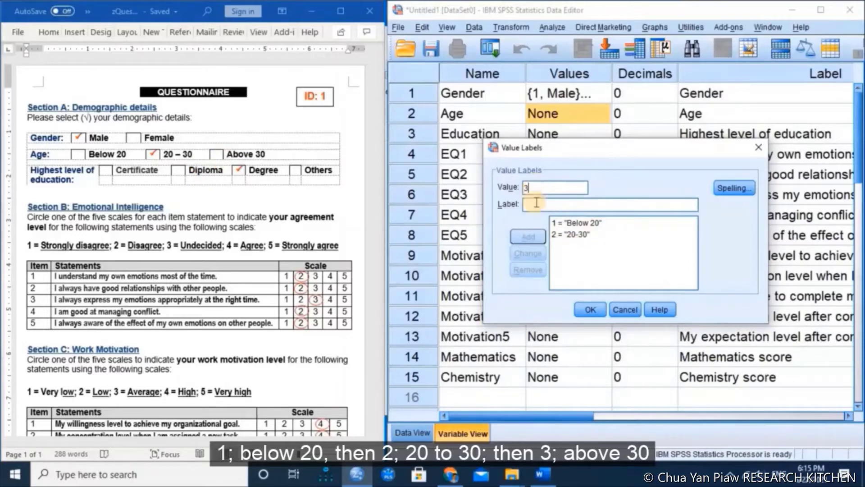
click(539, 204)
text(Above 30)
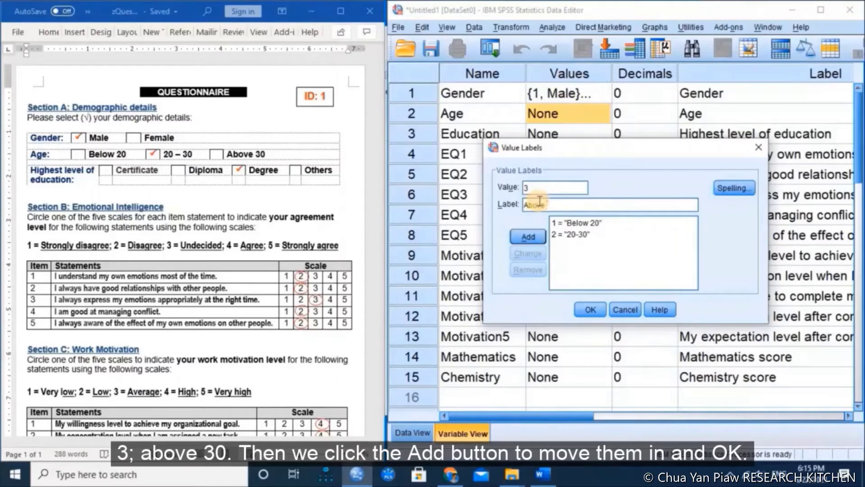
click(540, 240)
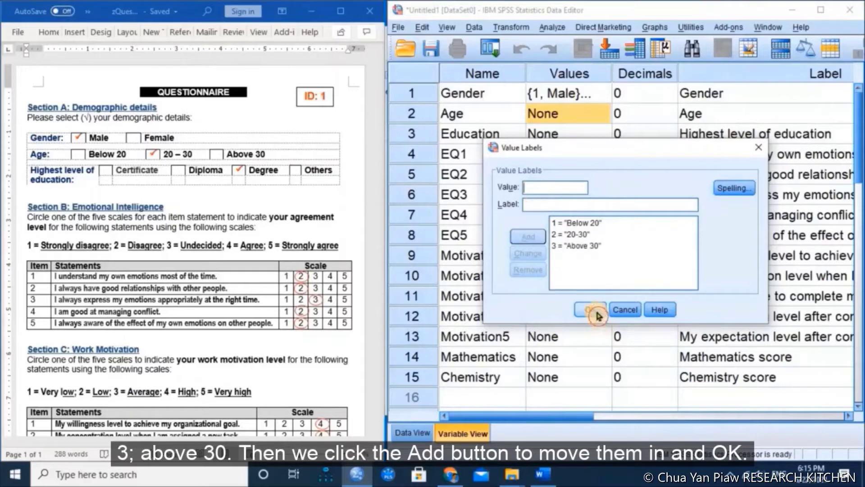
click(598, 314)
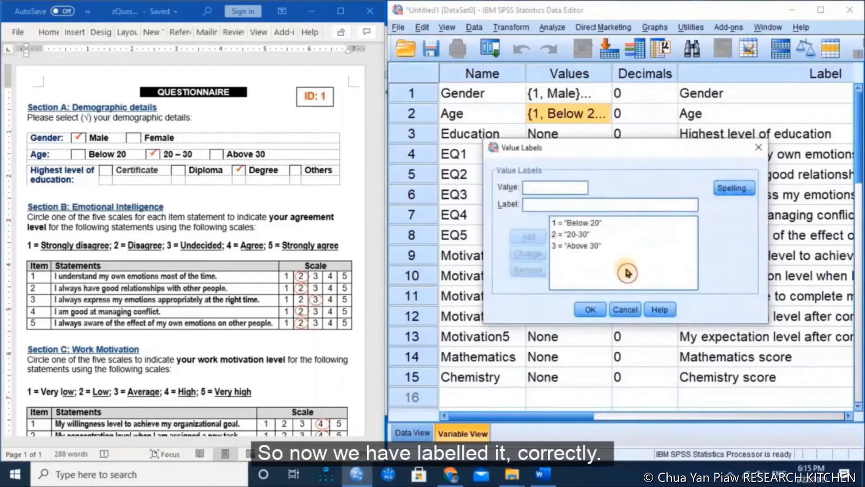
click(594, 312)
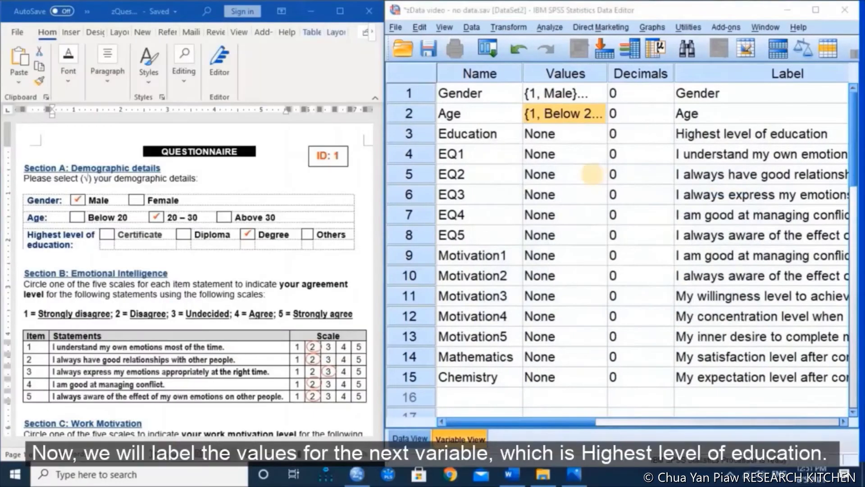
Add a value label to the Education variable that defines 1 as "Certificate".
click(594, 178)
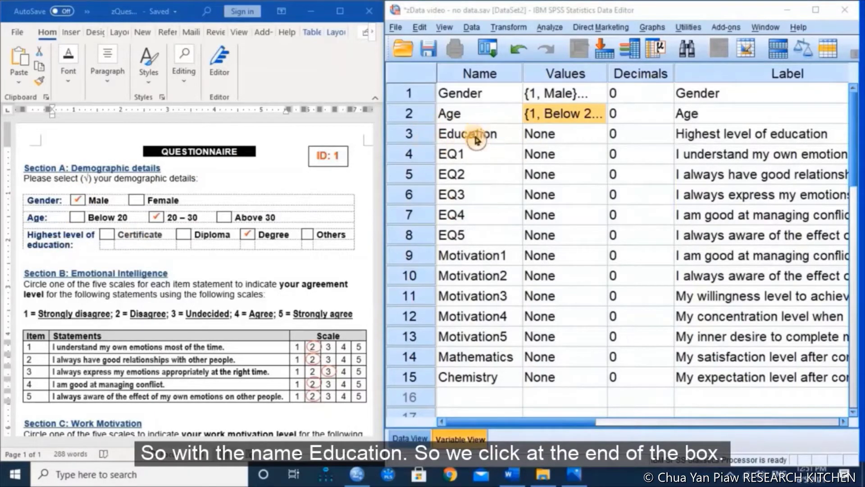
click(601, 135)
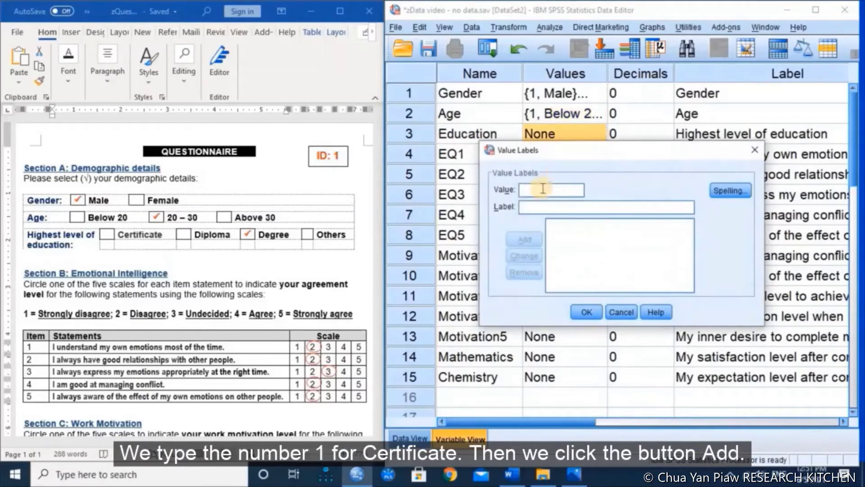
text(1)
click(537, 205)
text(Certificate)
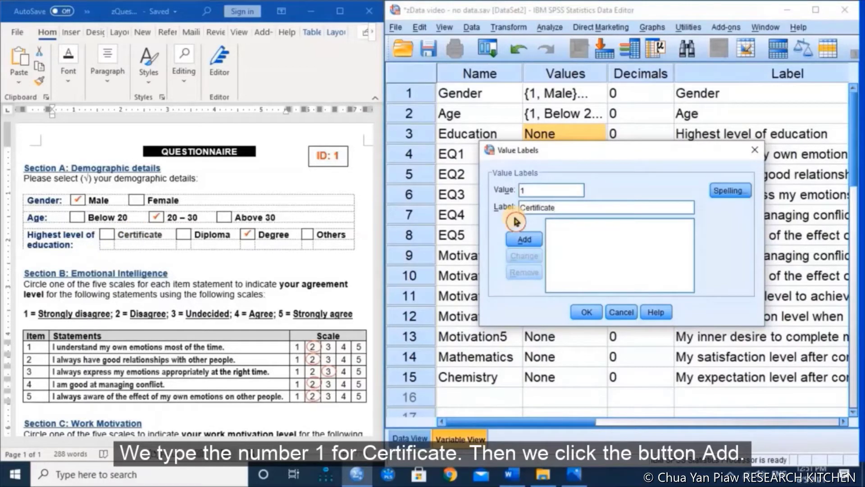
click(521, 241)
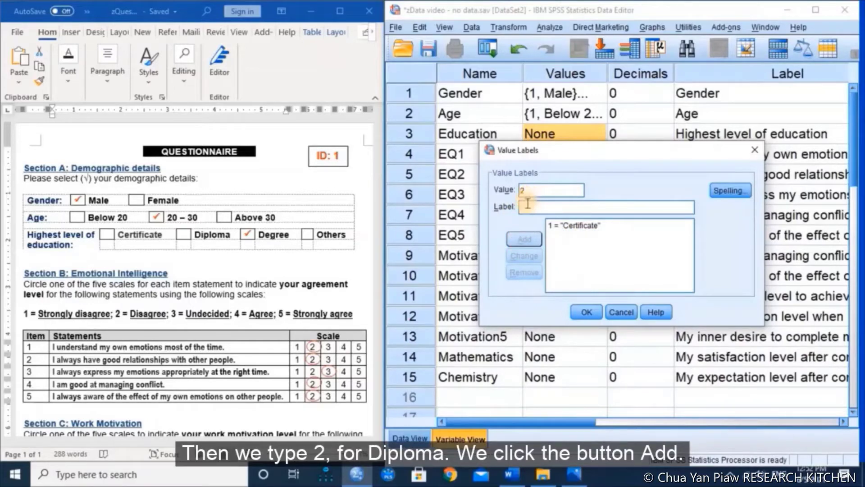
Add the value label "Diploma" for value 2 of the Education variable.
text(2)
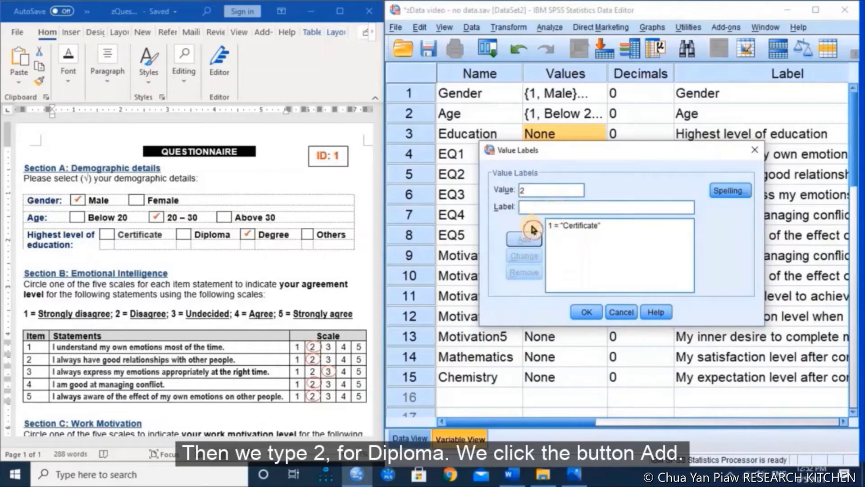
text(Diploma)
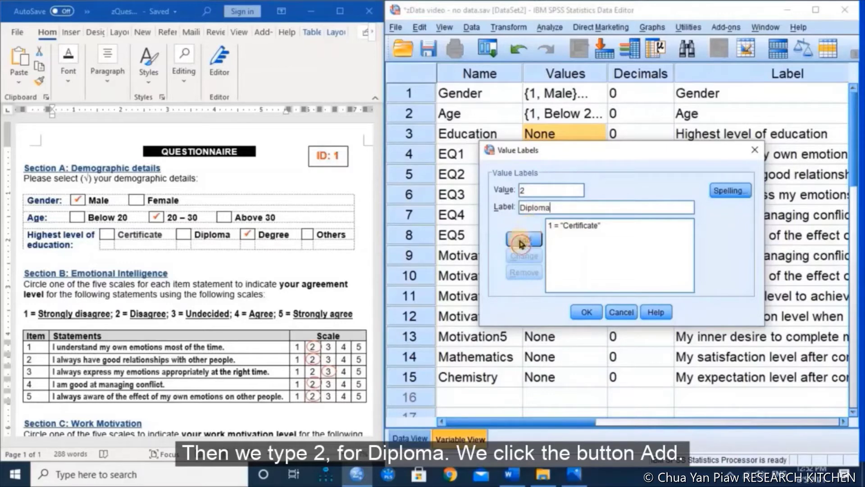
click(522, 241)
Add the value label "Diploma" for value 3 of the Education variable.
click(523, 190)
text(3)
click(559, 211)
text(D)
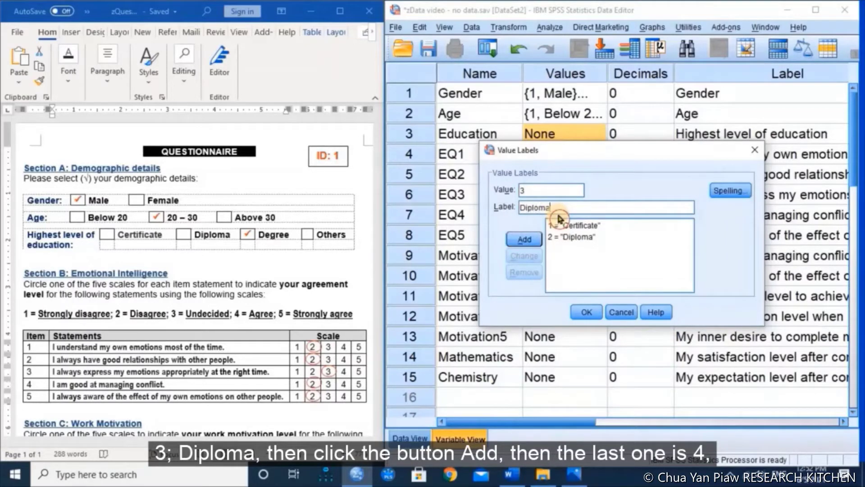
click(539, 241)
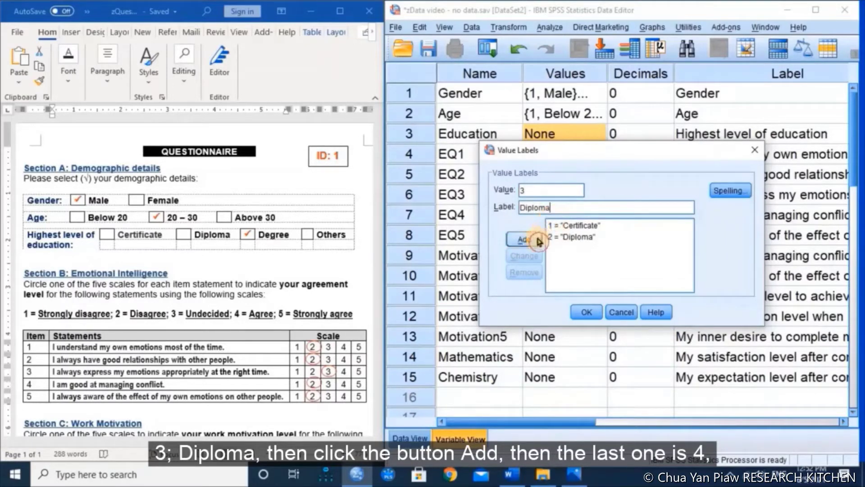
Add the label "Others" for value 4 of Education and apply the value labels.
click(538, 189)
text(4)
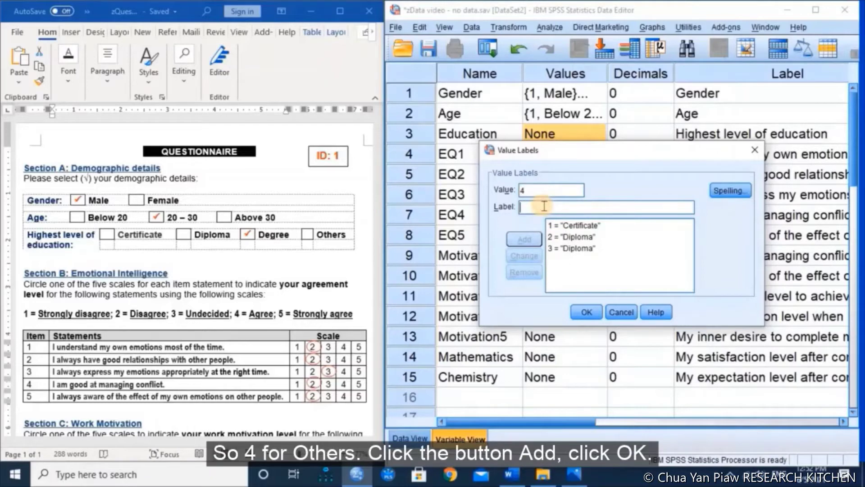
text(Other)
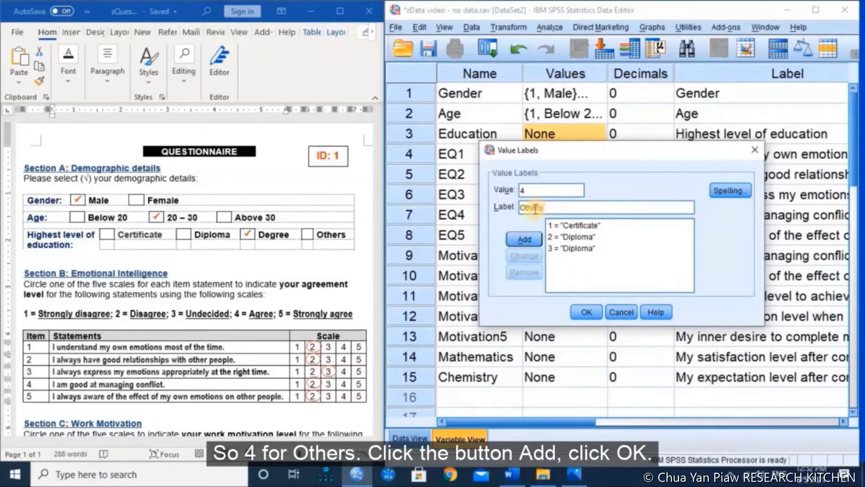
text(s)
click(523, 239)
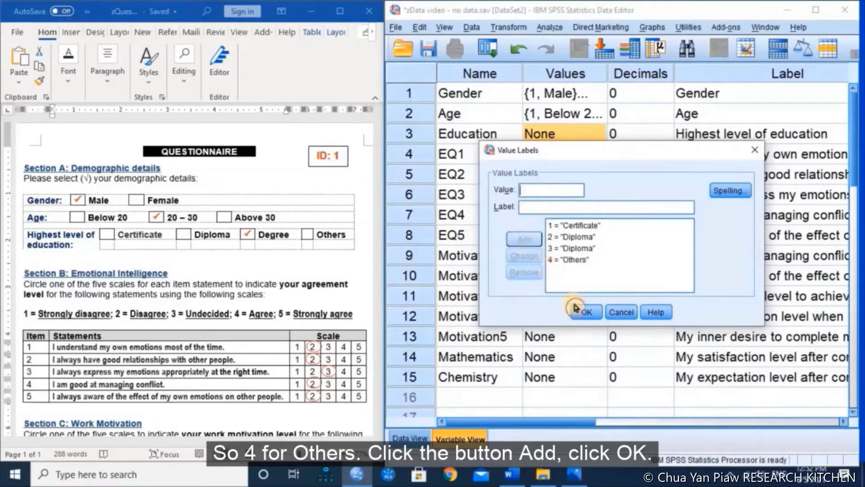
click(581, 317)
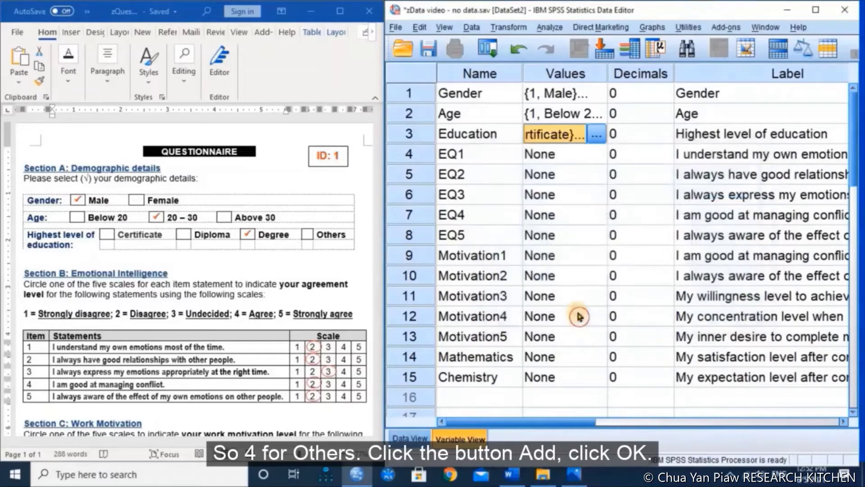
Replace the duplicate "Diploma" label for value 3 of Education with "Degree" and apply the value labels.
click(601, 136)
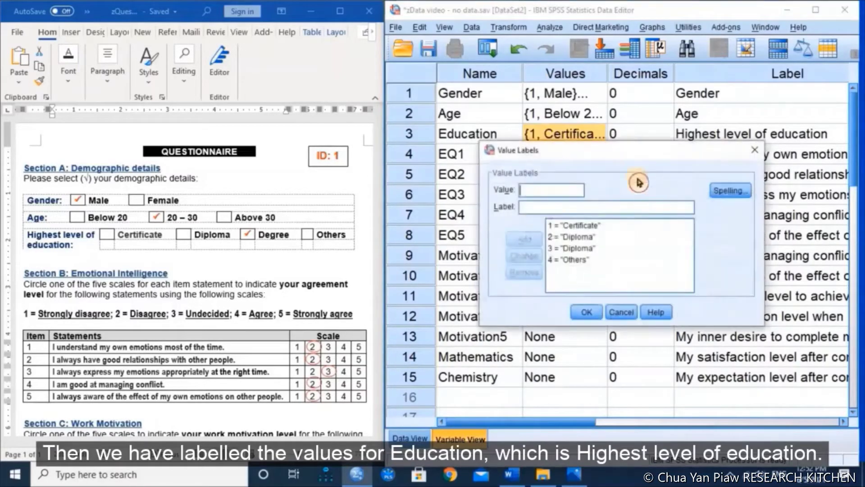
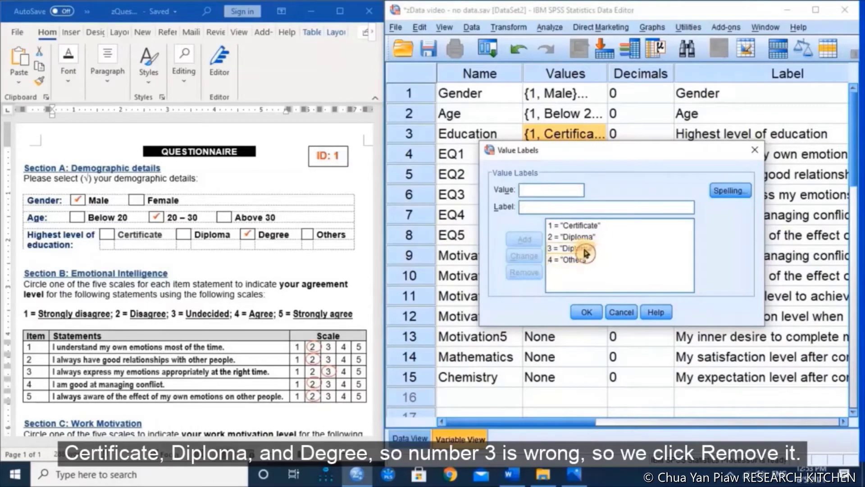
click(586, 249)
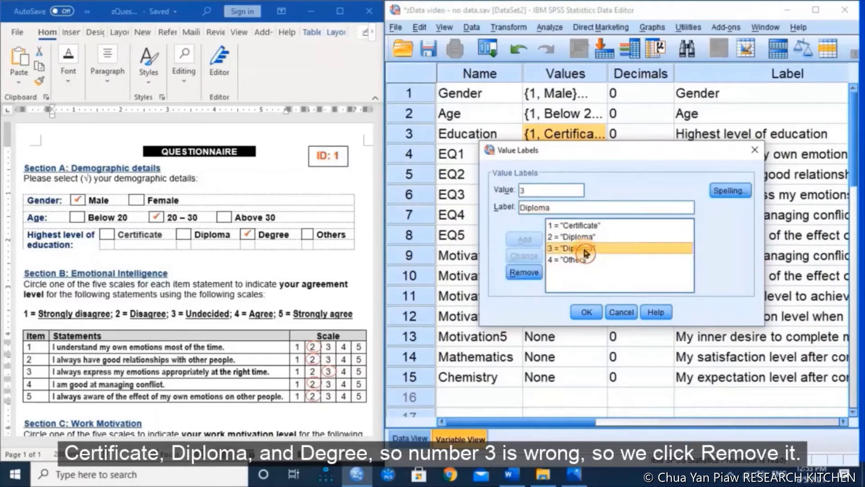
click(528, 272)
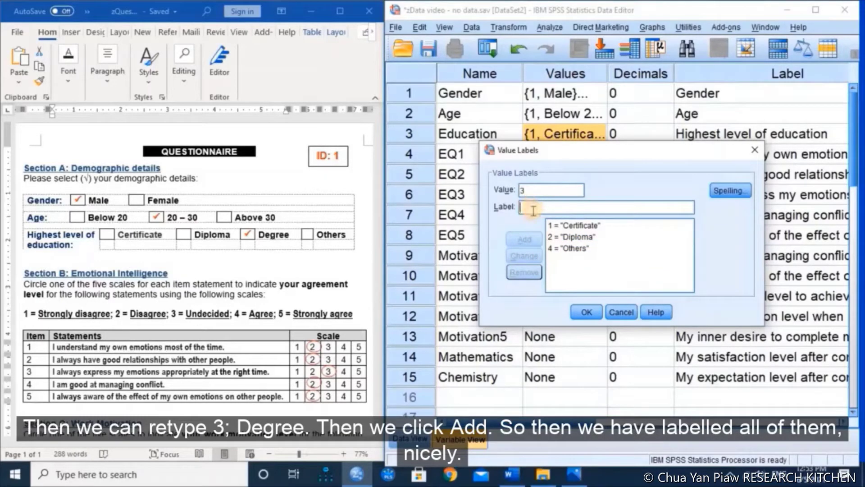
text(Degree)
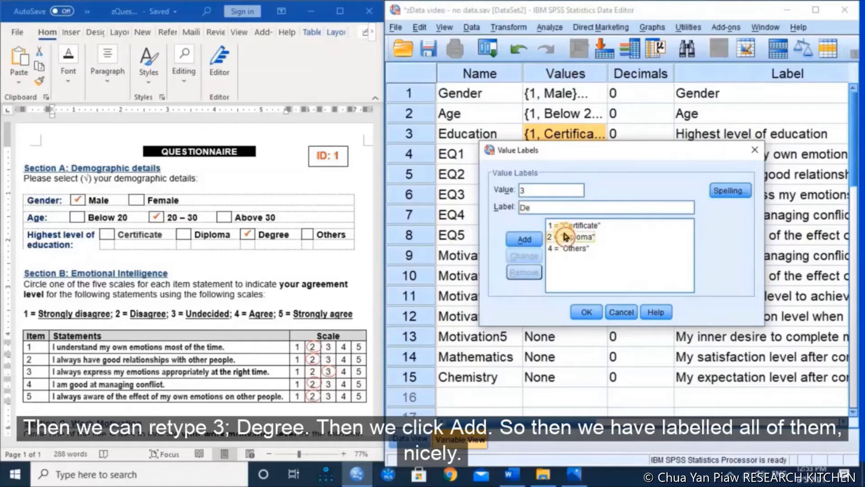
click(524, 239)
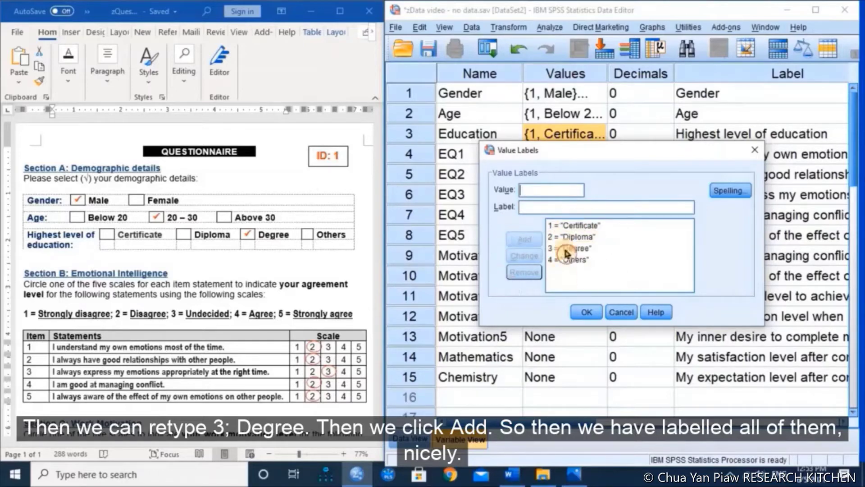
click(581, 314)
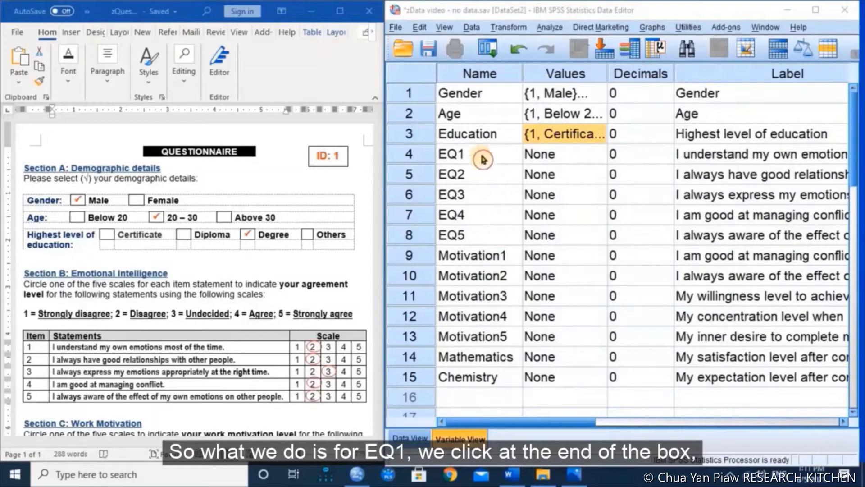
Add a value label for value 1 of EQ1, copying "Strongly disagree" from the scale line of the Word questionnaire.
click(603, 156)
click(601, 154)
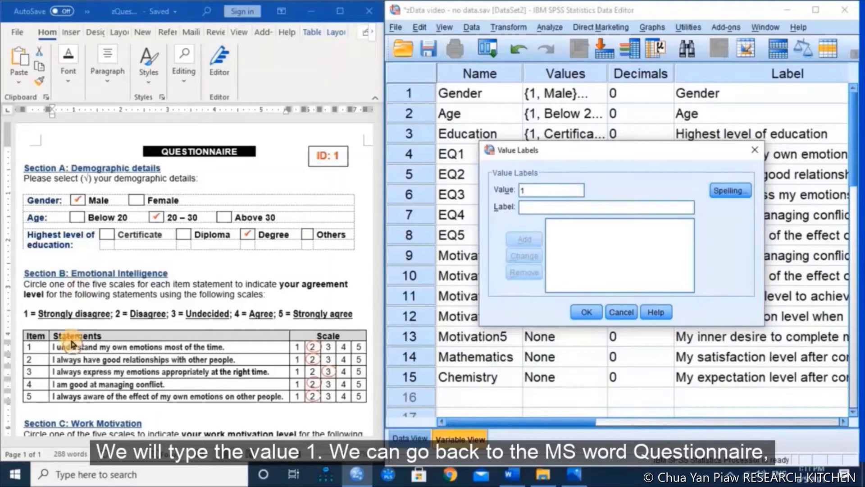
click(86, 318)
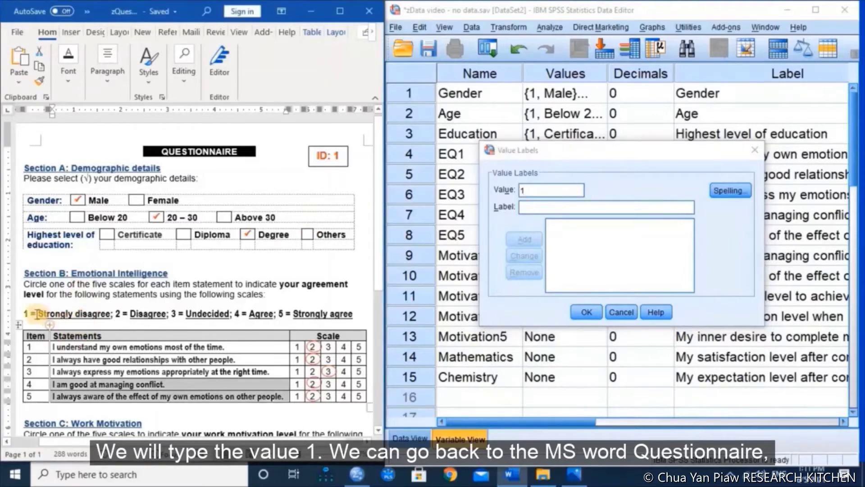
drag(45, 314, 103, 313)
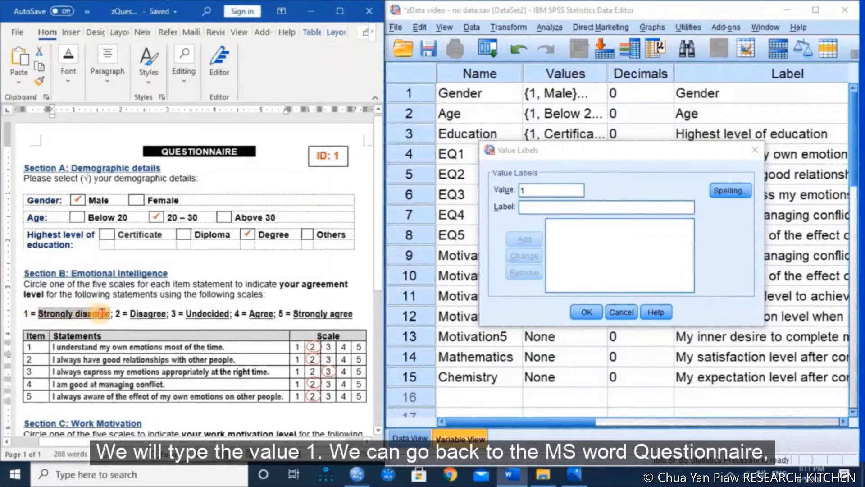
right_click(103, 316)
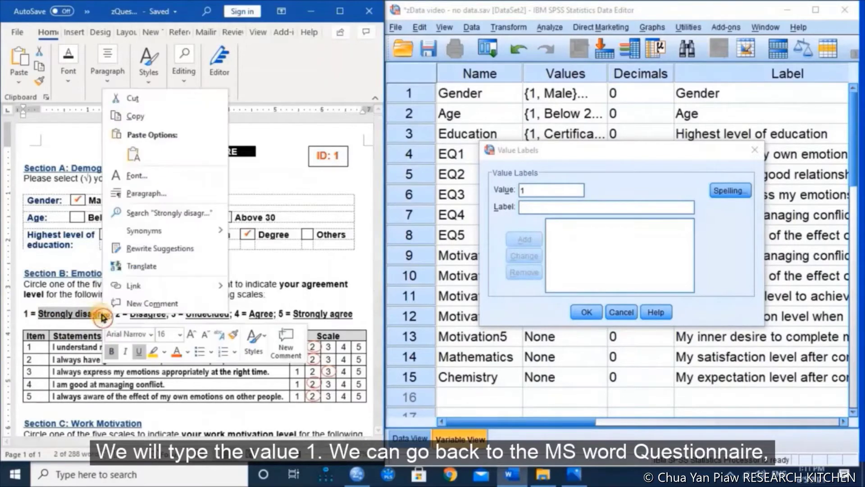
click(137, 119)
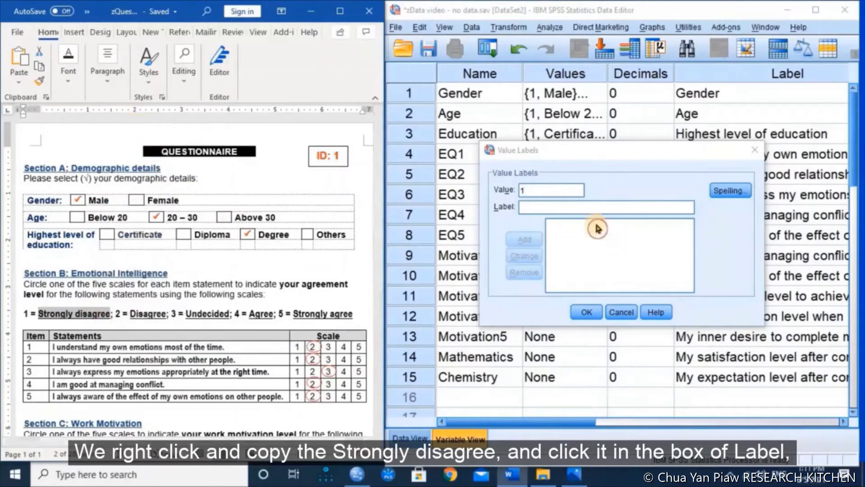
click(559, 207)
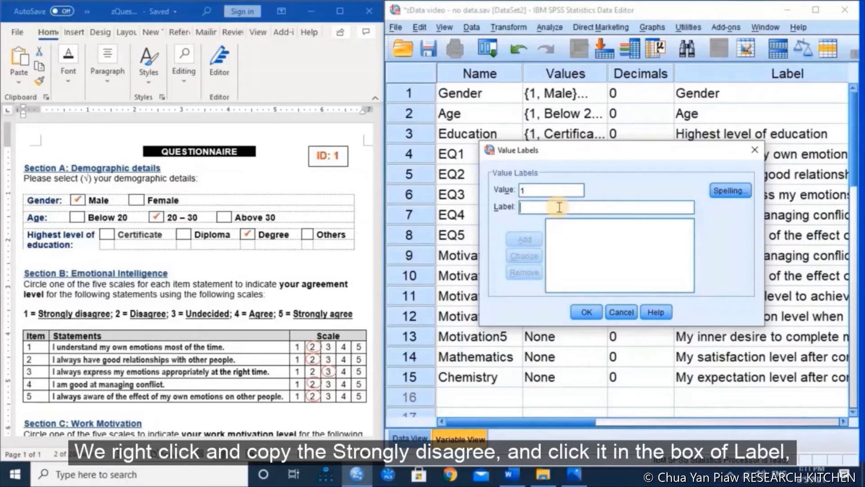
right_click(552, 207)
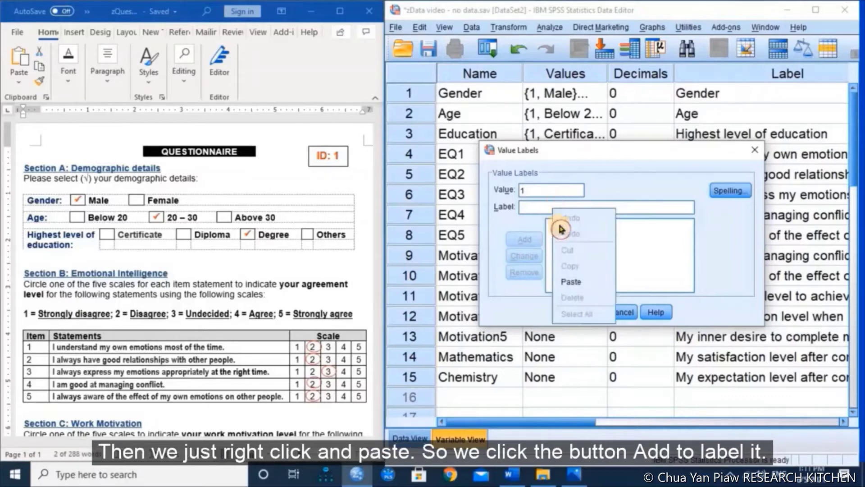
click(570, 283)
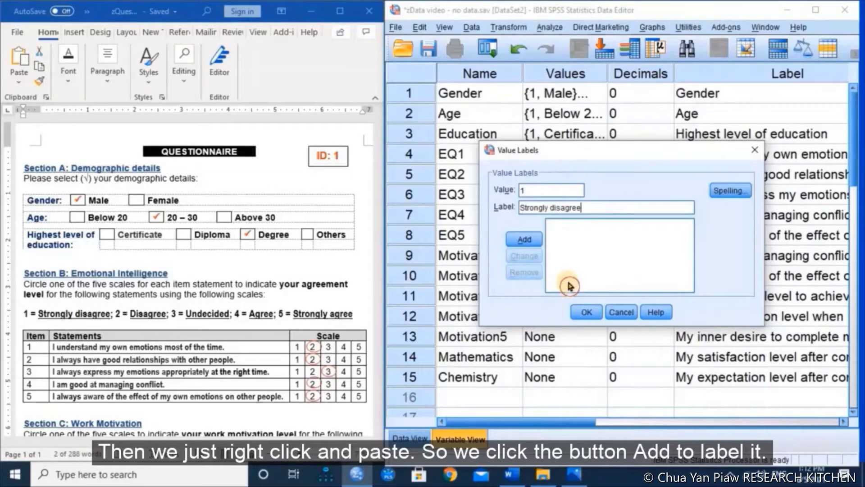
click(509, 243)
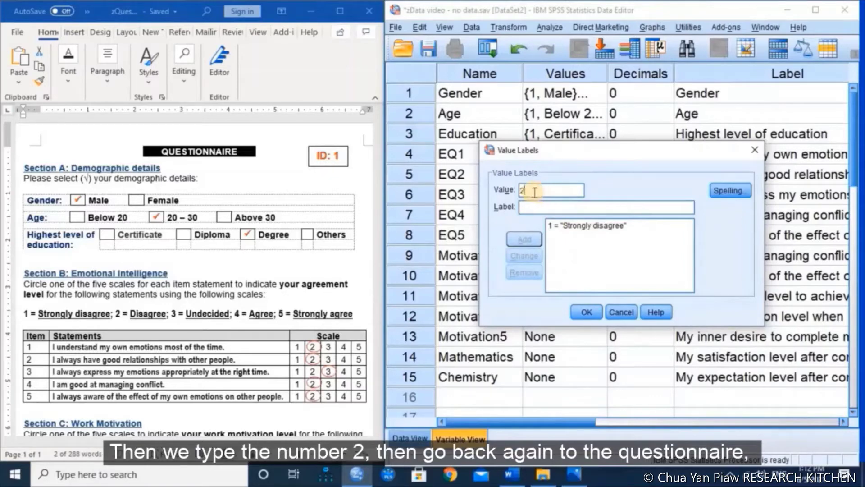
Copy "Disagree" from the Word questionnaire's scale line and add it as the label for value 2 of EQ1.
click(142, 318)
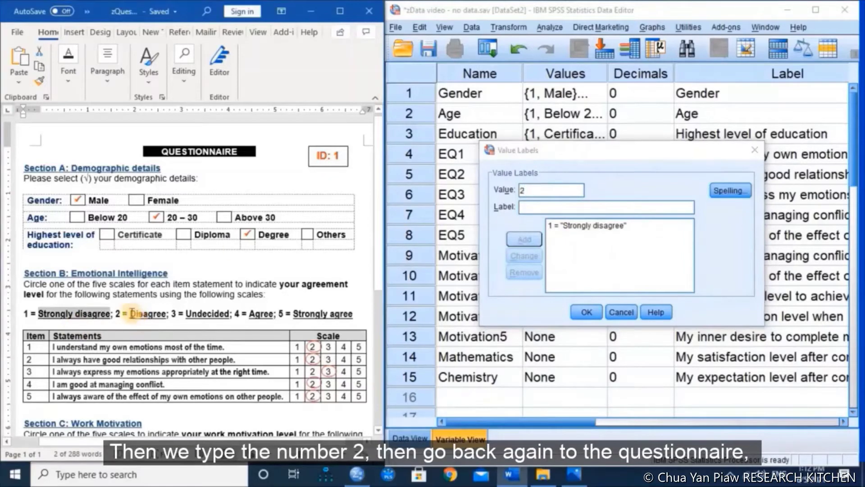
drag(130, 314, 164, 314)
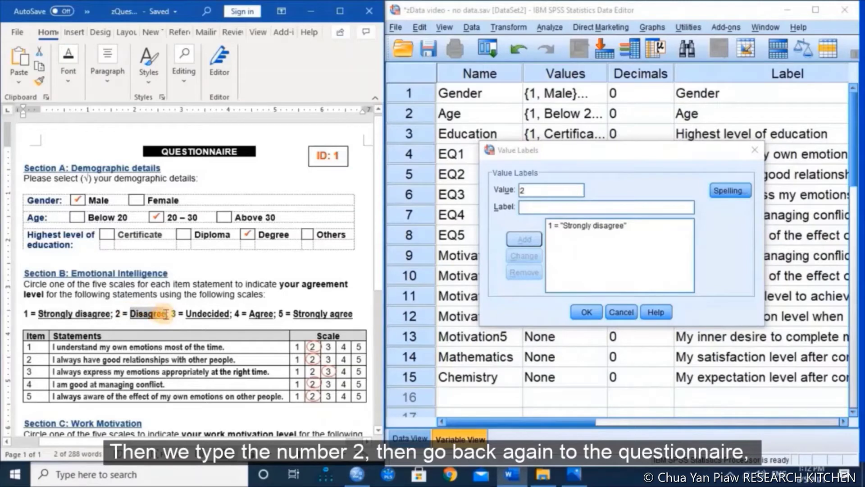
right_click(165, 314)
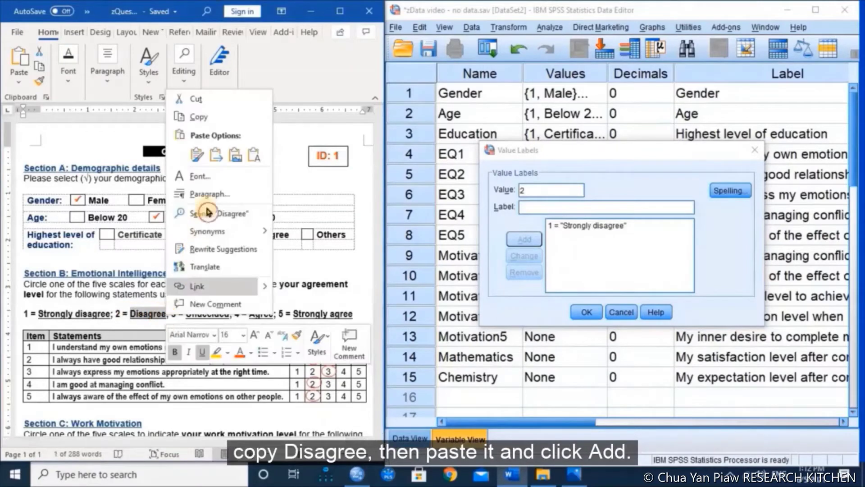
click(204, 121)
click(543, 208)
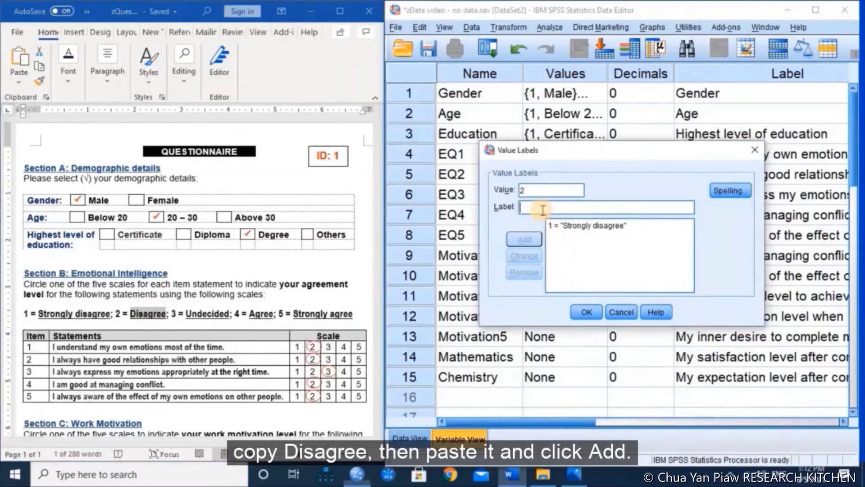
right_click(543, 208)
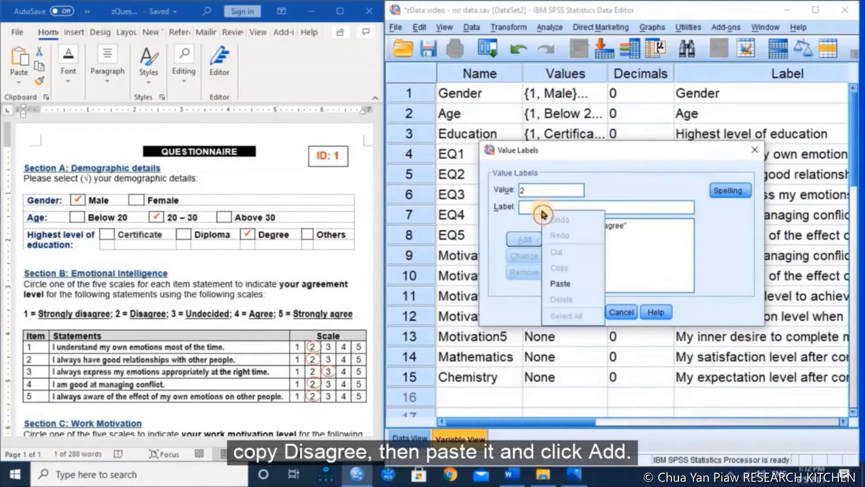
click(546, 284)
click(528, 244)
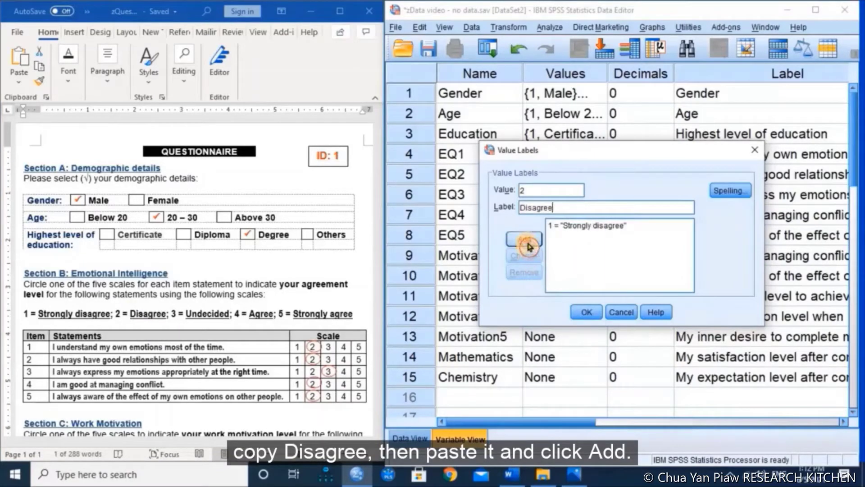
Add a label for value 3 of EQ1 using "Undecided" copied from the Word questionnaire's scale line.
click(533, 191)
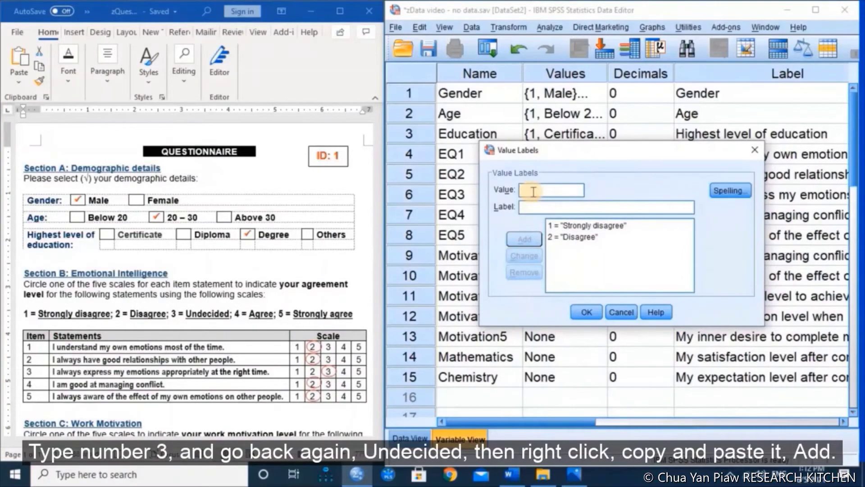
text(3)
click(186, 311)
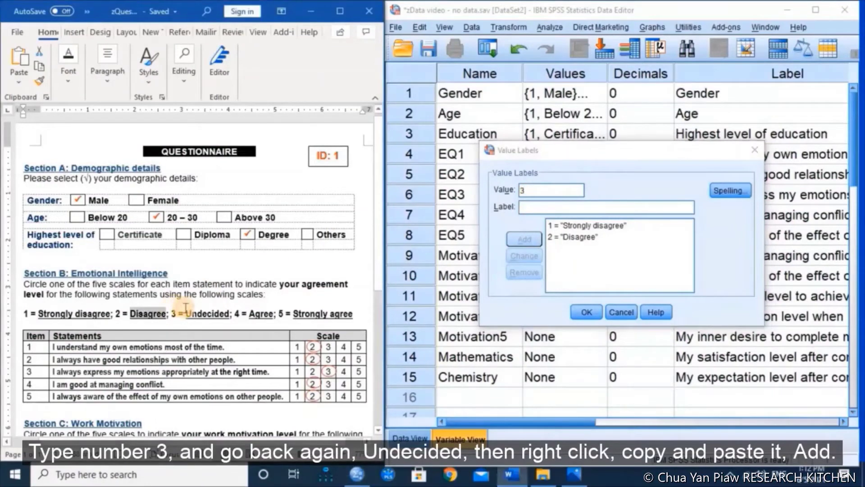
drag(186, 310, 223, 310)
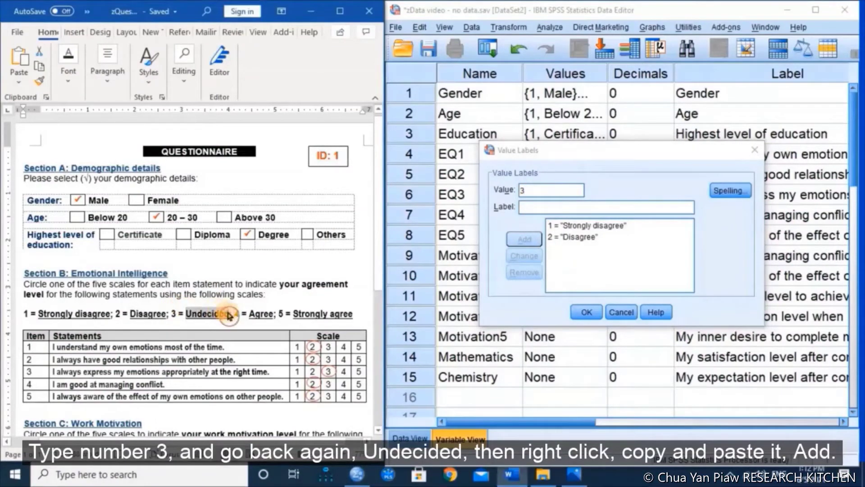
right_click(229, 314)
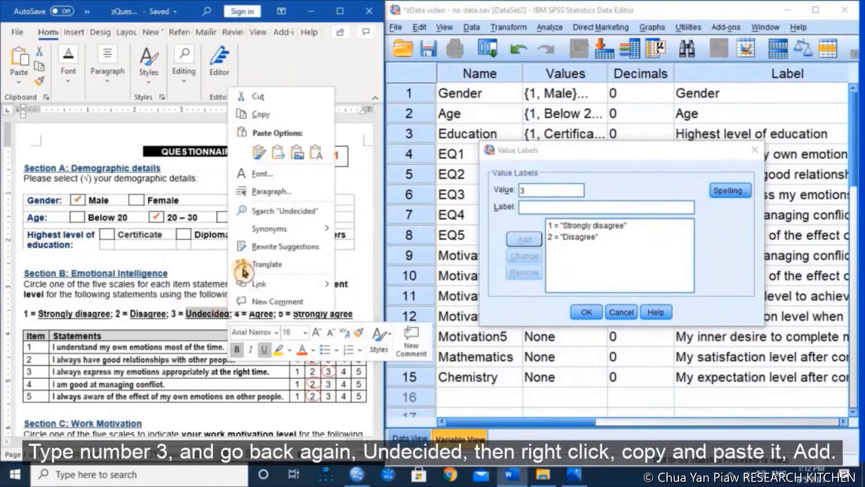
click(271, 115)
click(546, 208)
right_click(547, 212)
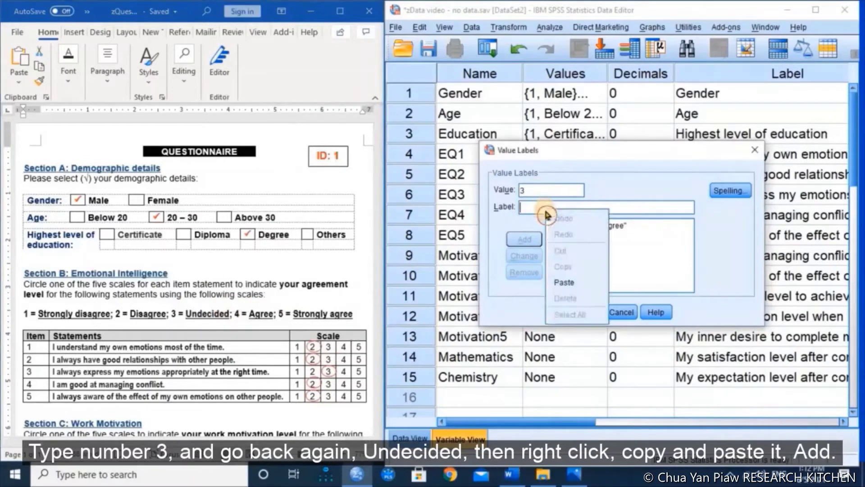
click(563, 282)
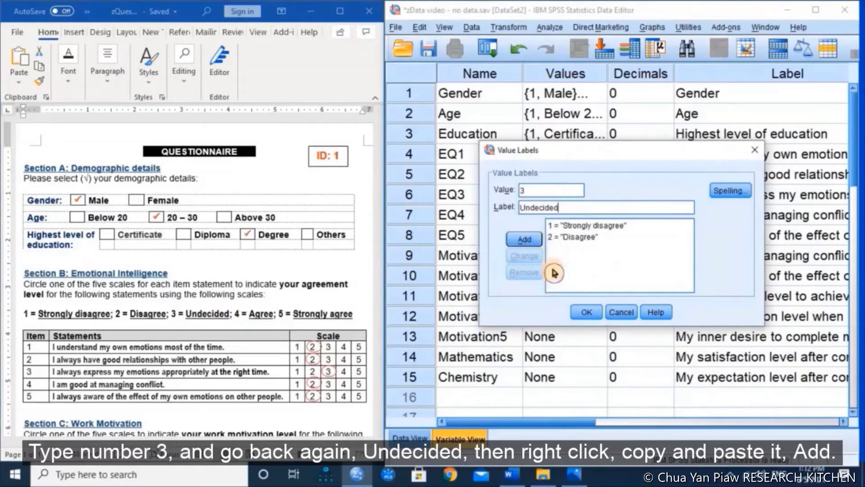
click(537, 245)
Copy "Agree" from the Word questionnaire's scale line and add it as the label for value 4 of EQ1.
click(248, 312)
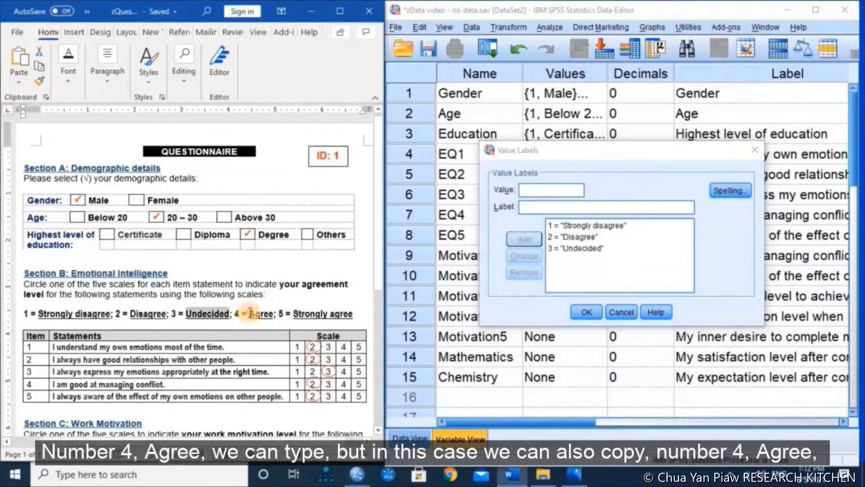
drag(249, 313, 275, 312)
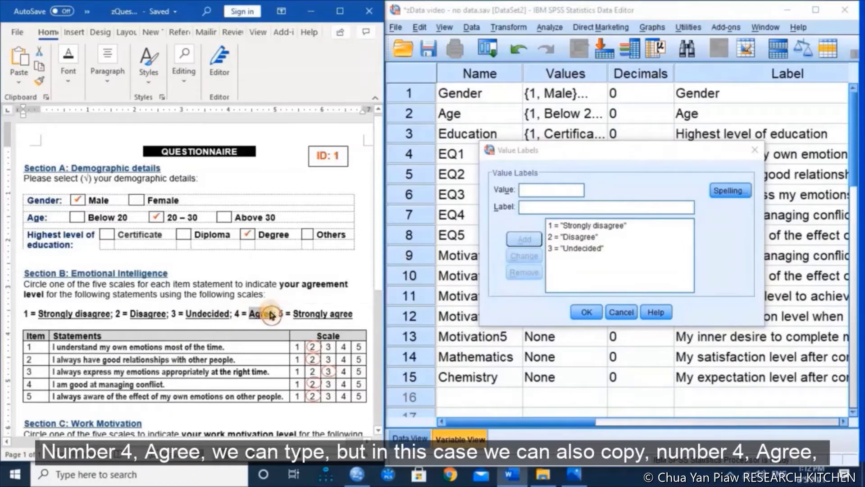
right_click(273, 312)
click(300, 114)
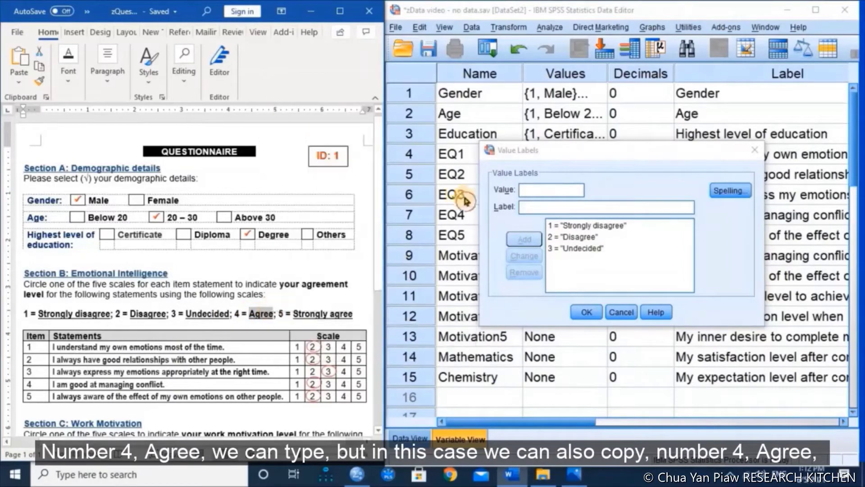
click(529, 193)
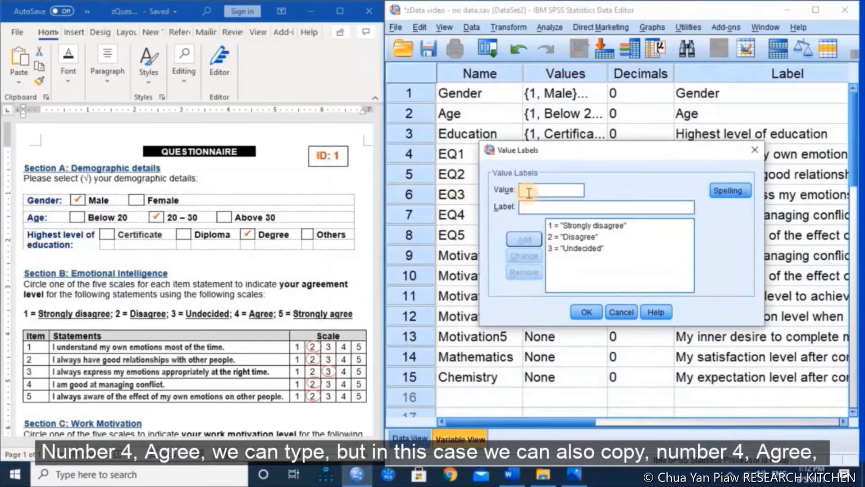
text(4)
click(528, 207)
right_click(528, 208)
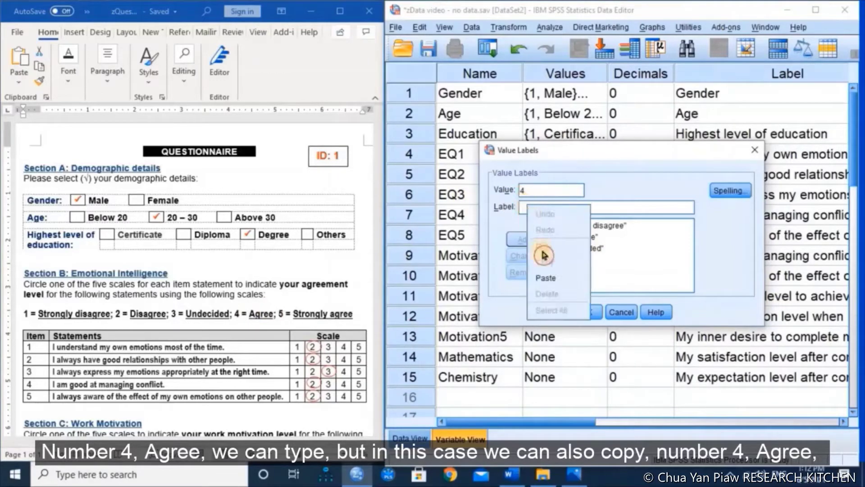
click(551, 275)
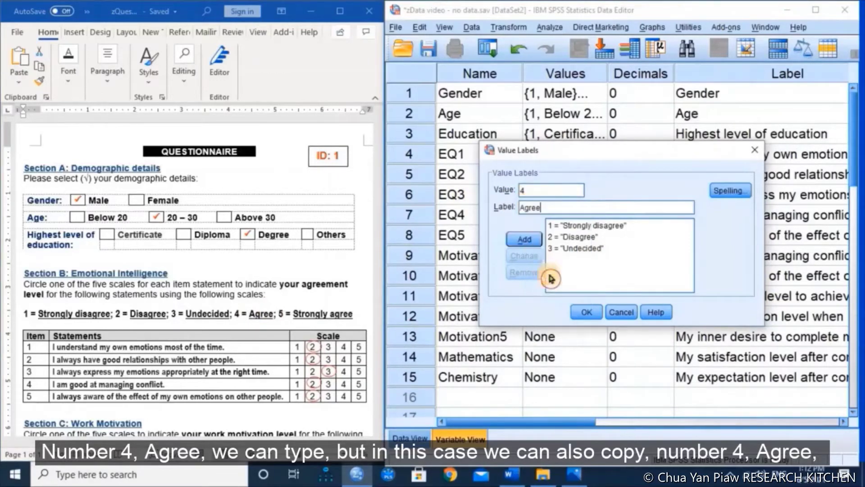
click(533, 242)
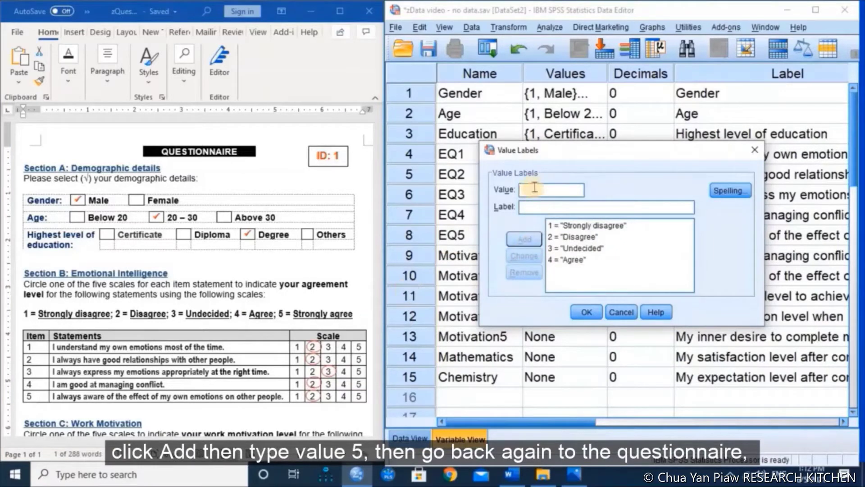
Add "Strongly agree", copied from the Word questionnaire, as the label for value 5 of EQ1 and apply the value labels.
text(5)
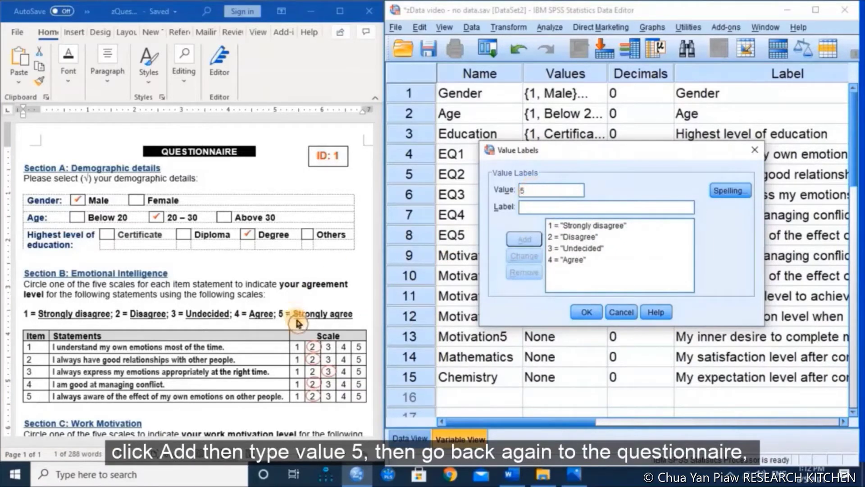
drag(294, 315, 353, 316)
right_click(350, 316)
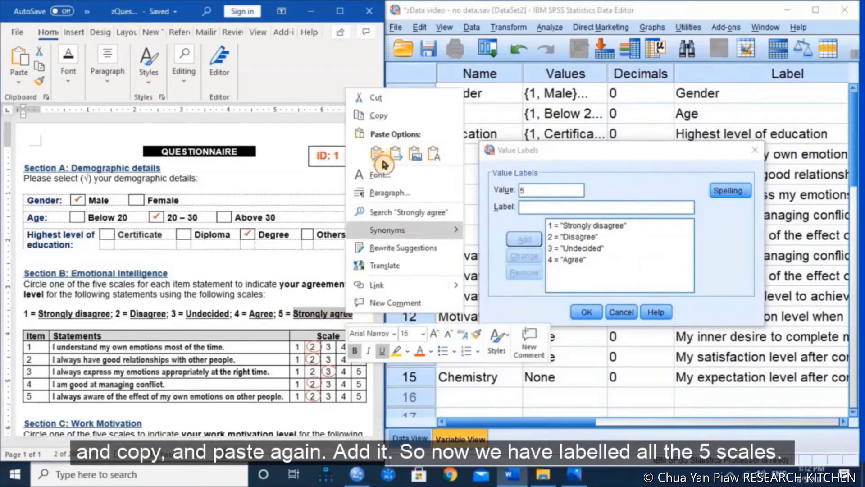
click(386, 118)
click(542, 208)
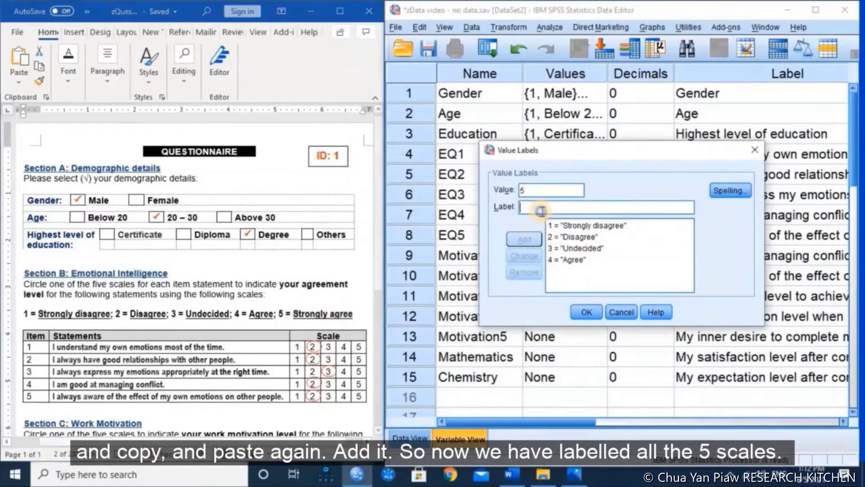
right_click(543, 211)
click(559, 285)
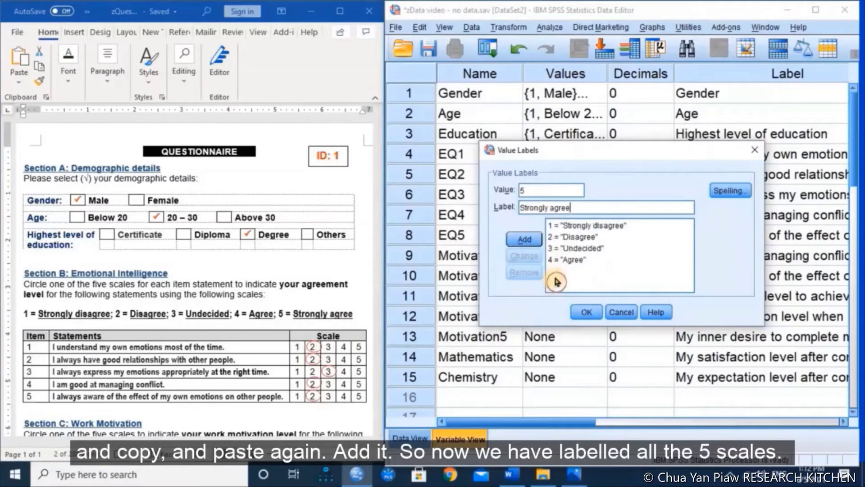
click(535, 243)
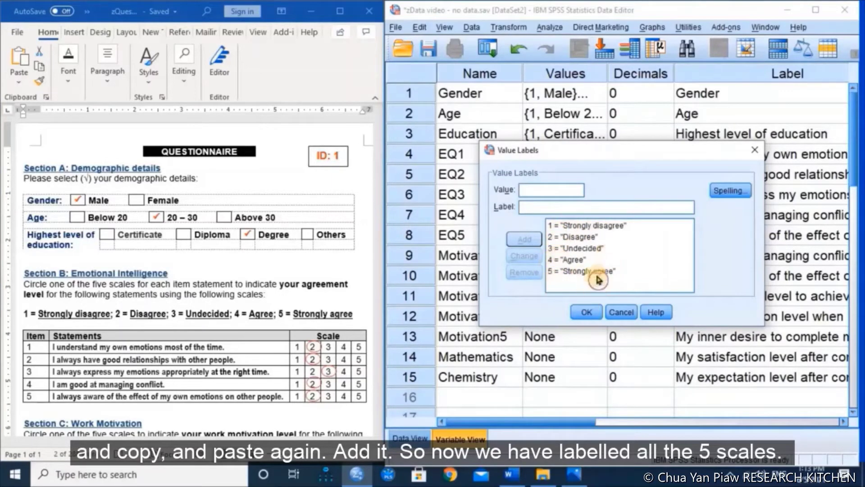
click(588, 312)
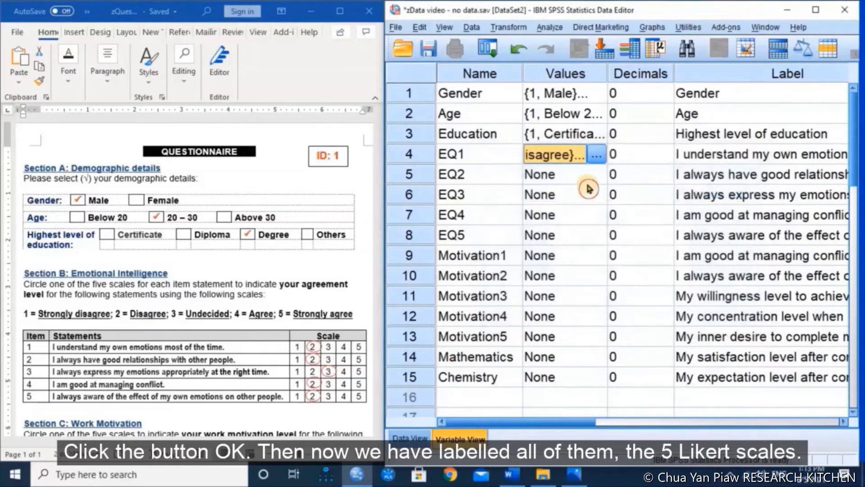
Review the five value labels defined for EQ1 one by one and close the Value Labels dialog.
click(596, 154)
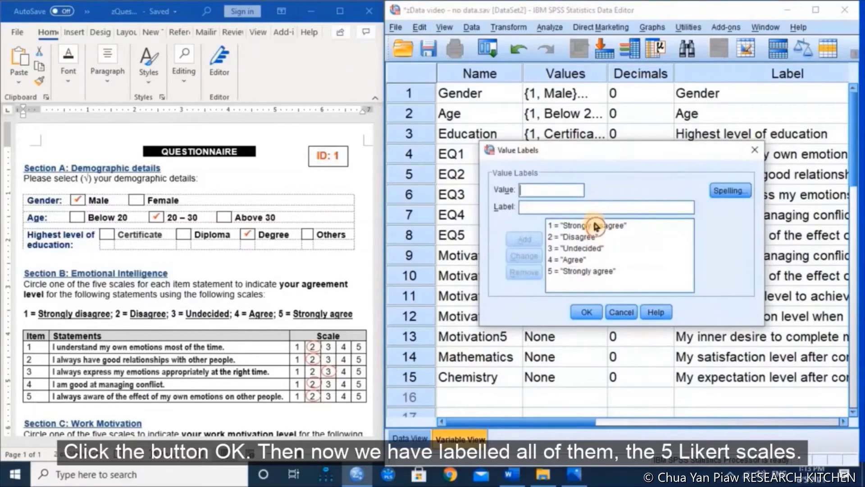
click(600, 225)
click(597, 237)
click(595, 249)
click(568, 260)
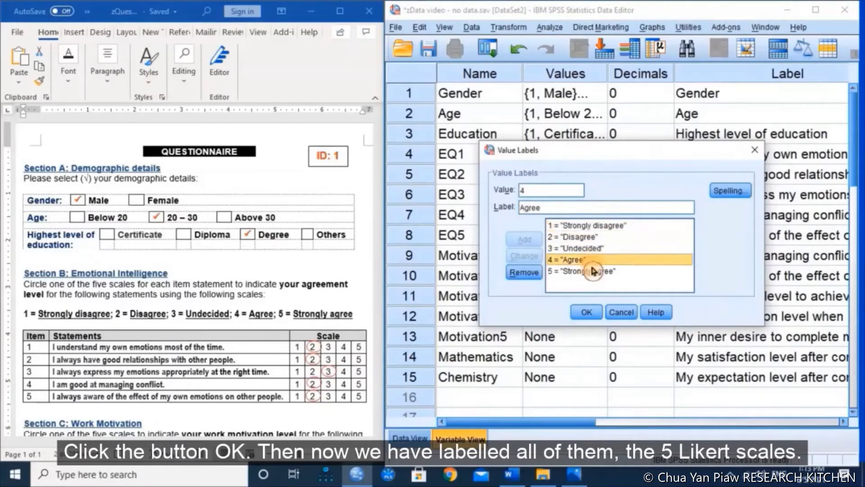
click(586, 271)
click(588, 313)
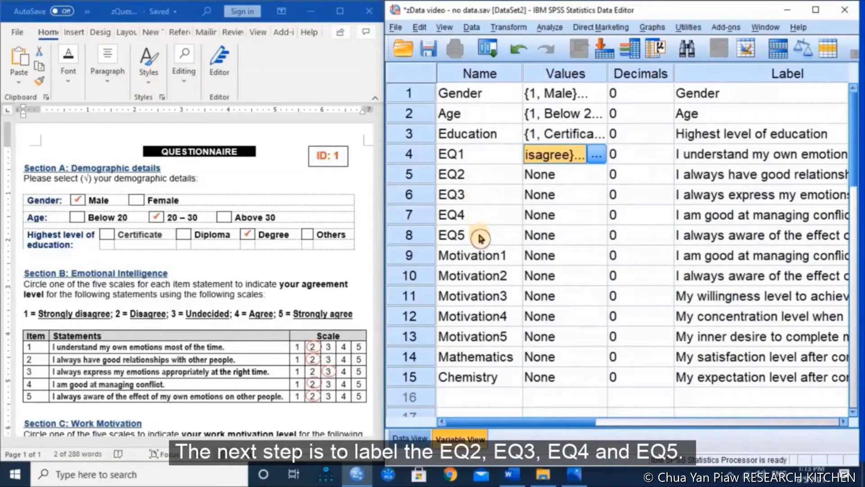
Copy the value labels of EQ1 to EQ2, EQ3, EQ4 and EQ5.
right_click(551, 157)
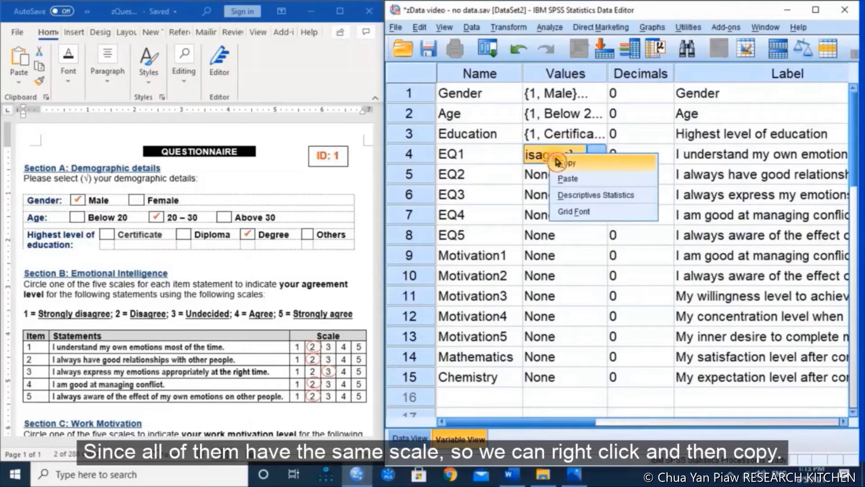
click(558, 162)
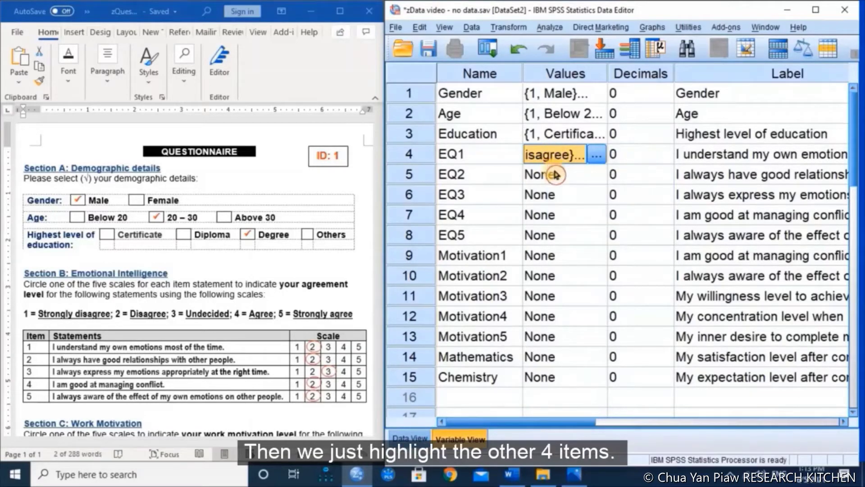
drag(556, 175, 561, 235)
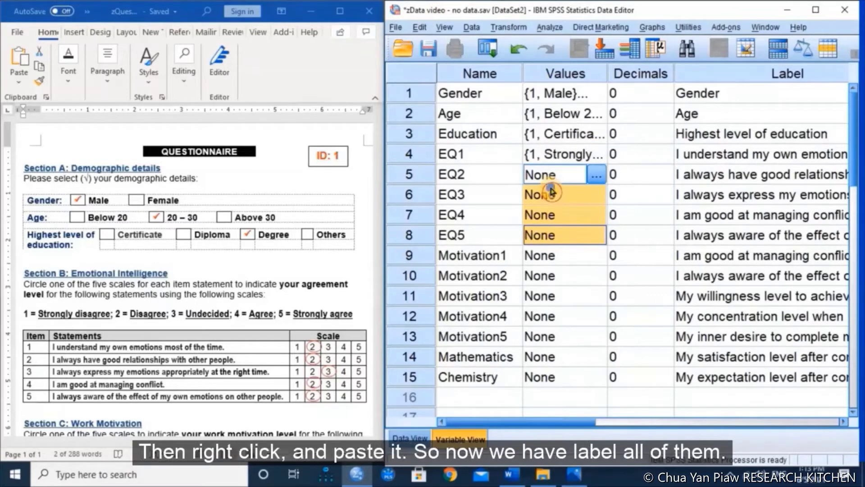
right_click(551, 186)
click(566, 213)
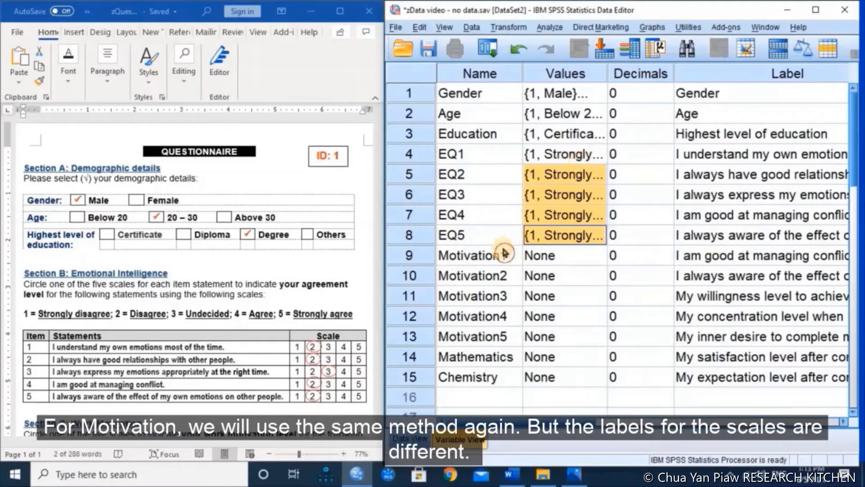
Examine the five scale labels in Section C: Work Motivation of the Word questionnaire.
click(257, 298)
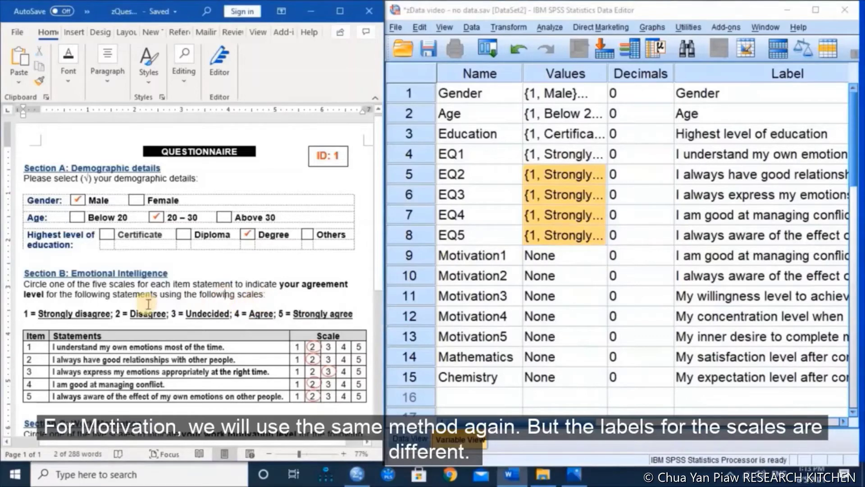
scroll(103, 303, down, 5)
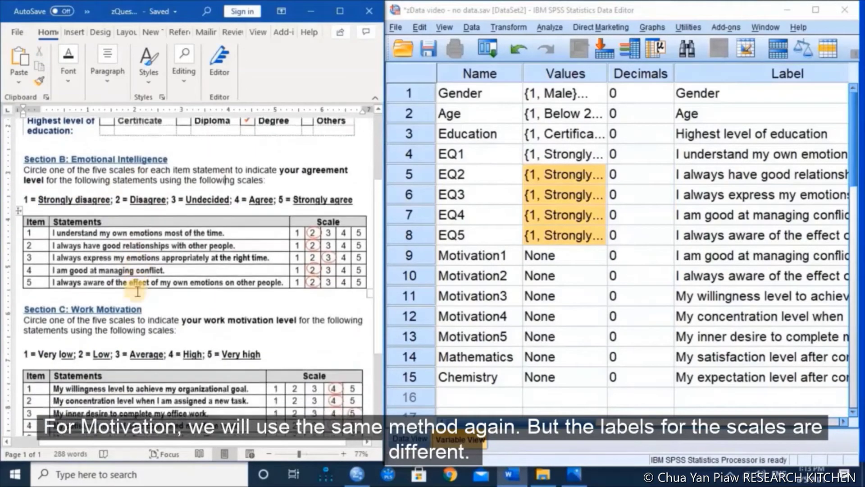
scroll(137, 291, down, 1)
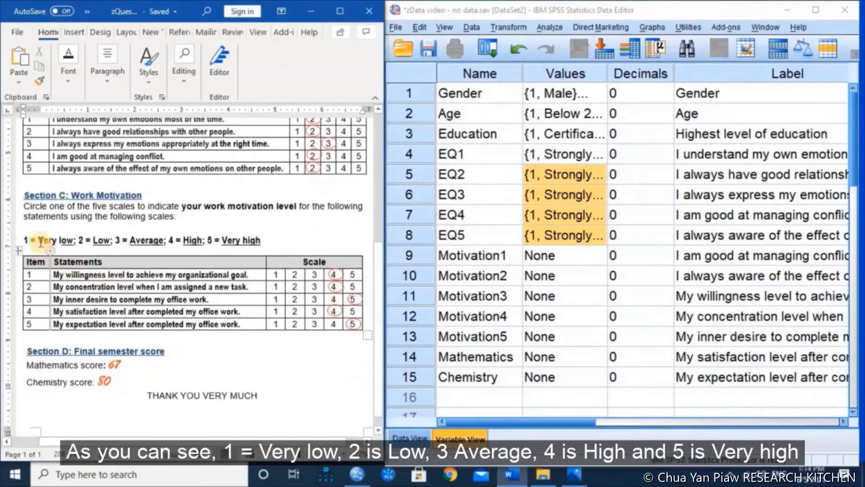
click(40, 241)
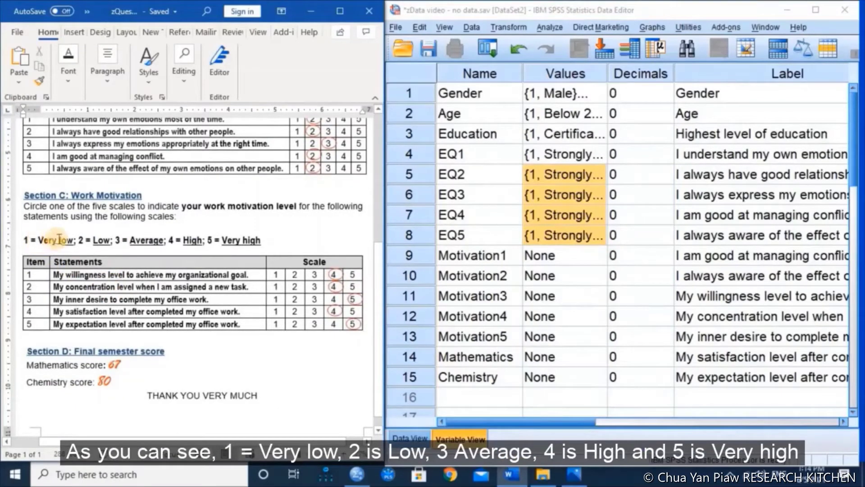
click(99, 239)
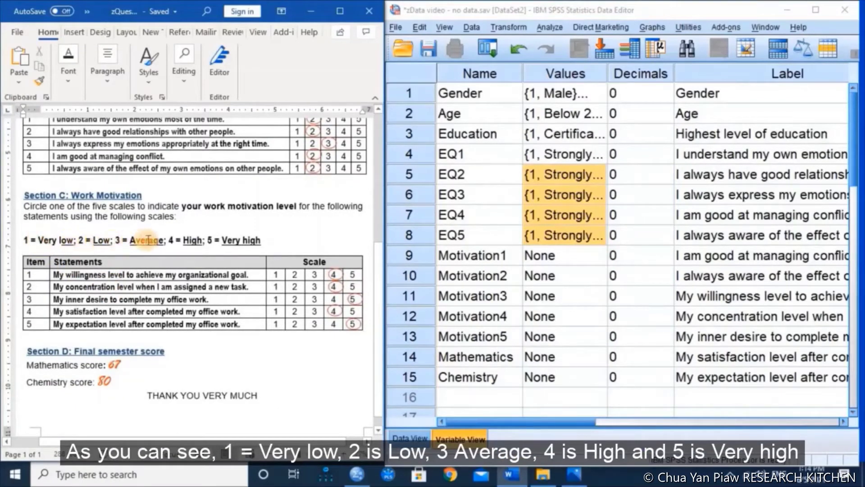
click(146, 240)
click(191, 240)
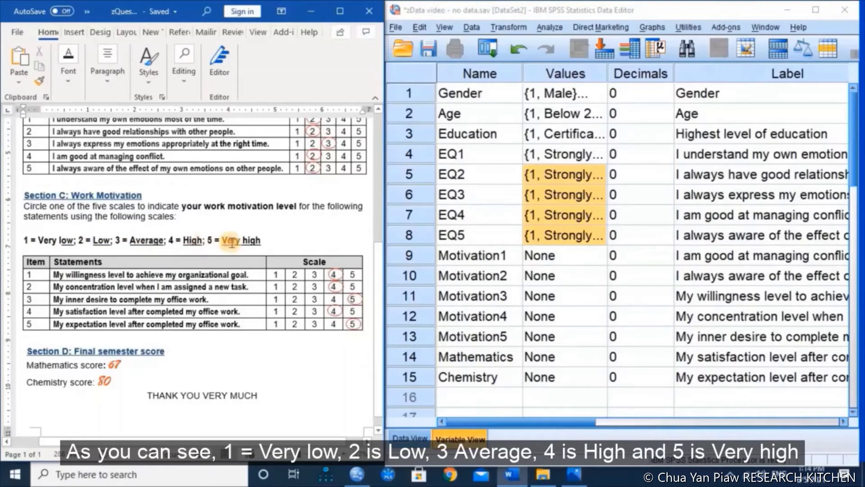
click(231, 242)
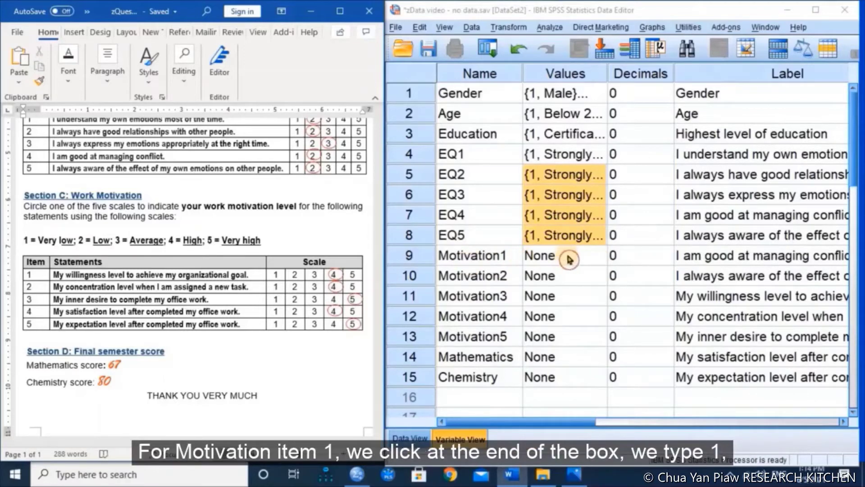
In SPSS, add the label "Very low" for value 1 of Motivation1.
click(599, 259)
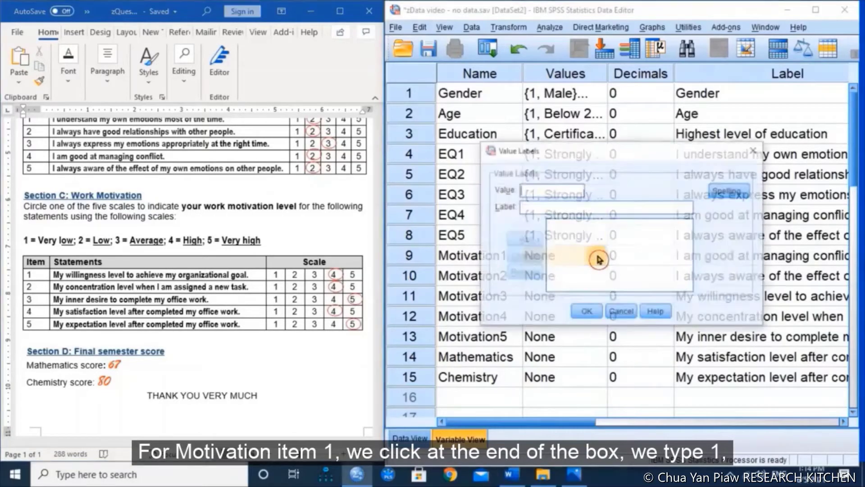
text(1)
click(535, 204)
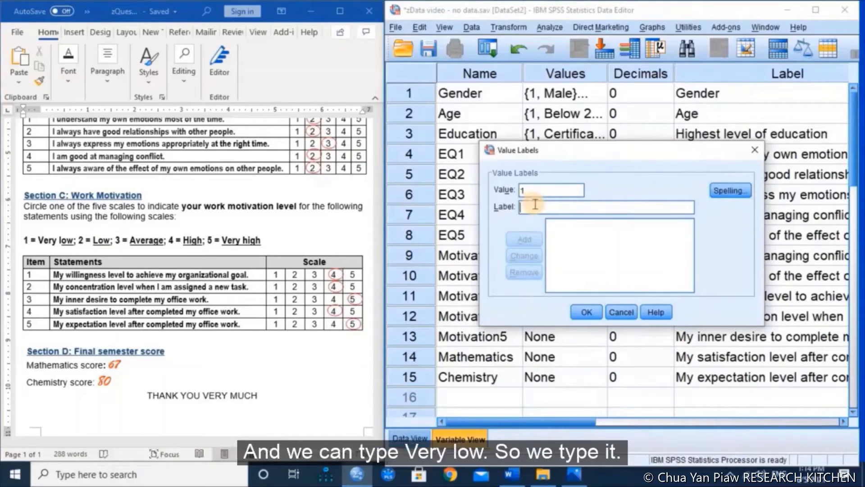
text(V)
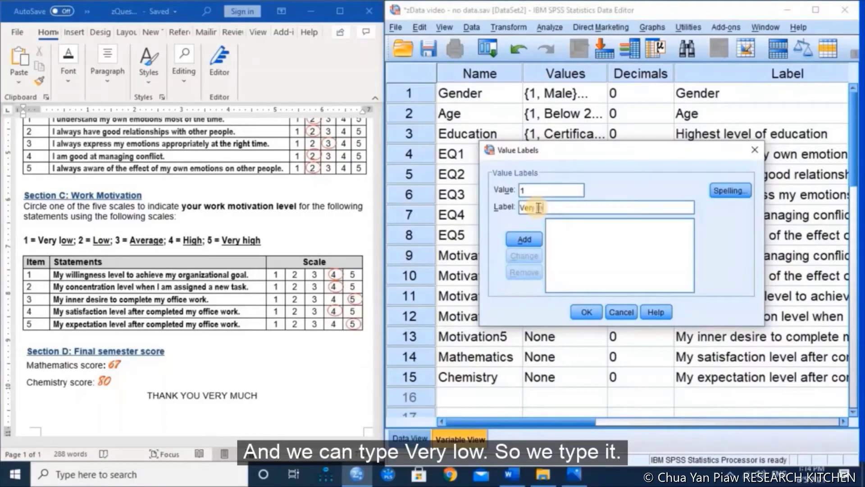
text(ery low)
click(524, 239)
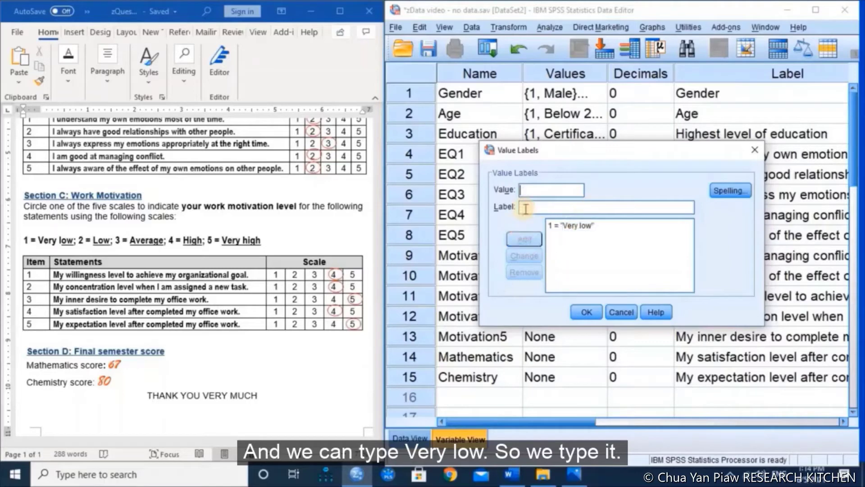
Add the label "Low" for value 2 of Motivation1.
click(531, 192)
text(2)
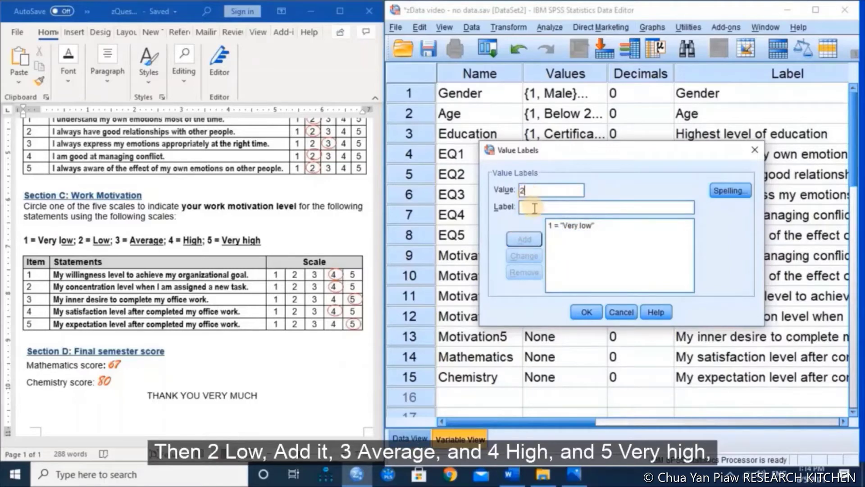
click(534, 208)
text(Lo)
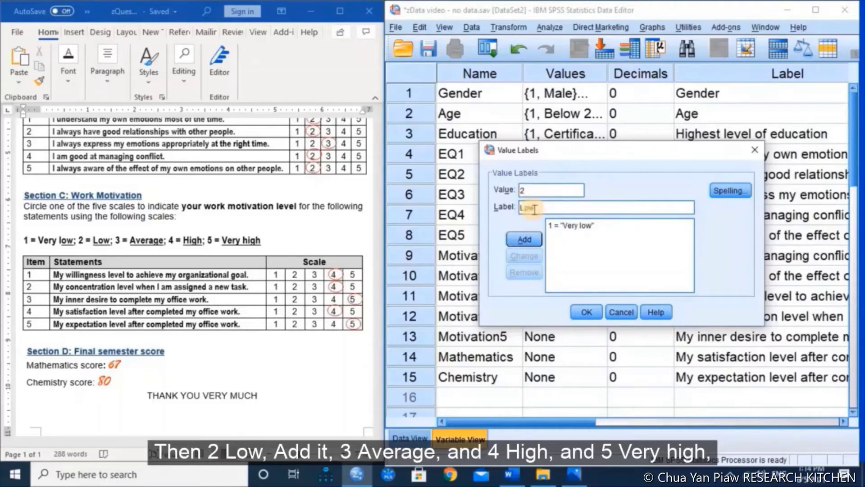
text(w)
click(524, 239)
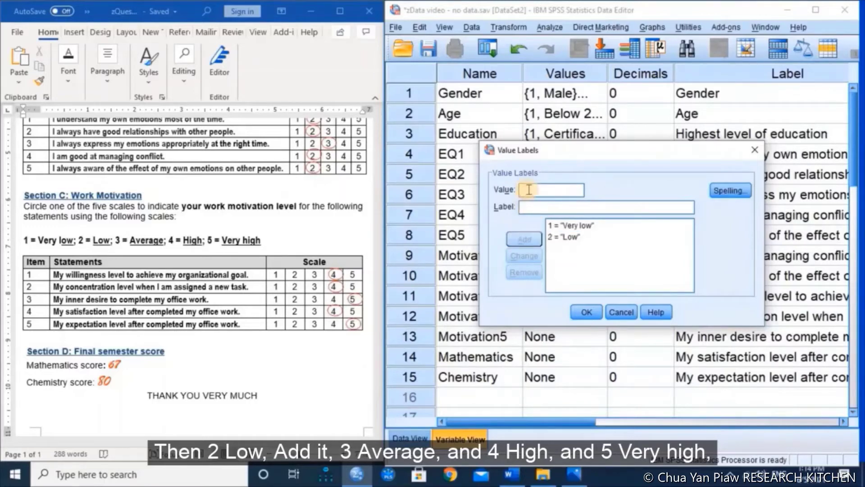
Add the label "Average" for value 3 of Motivation1.
click(529, 189)
text(3)
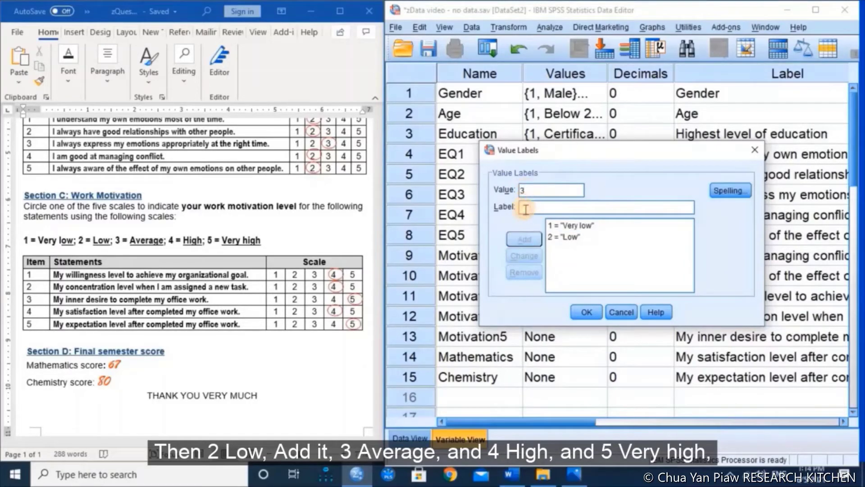
click(525, 209)
text(A)
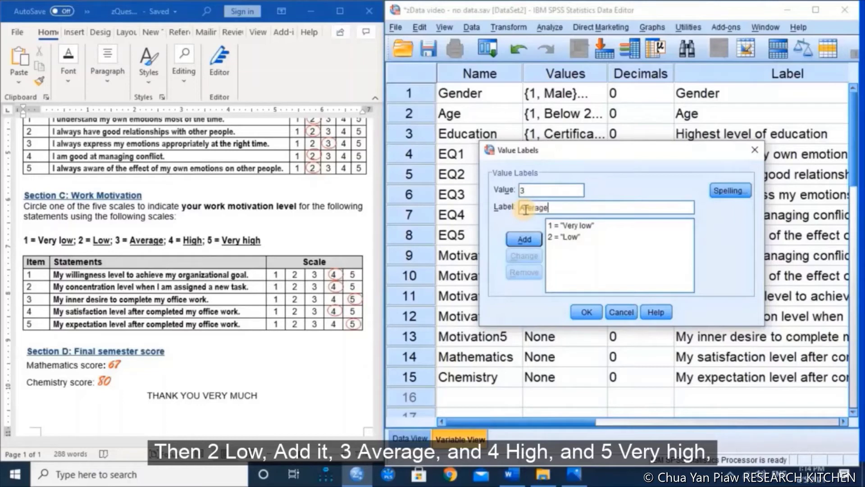
text(verage)
click(525, 239)
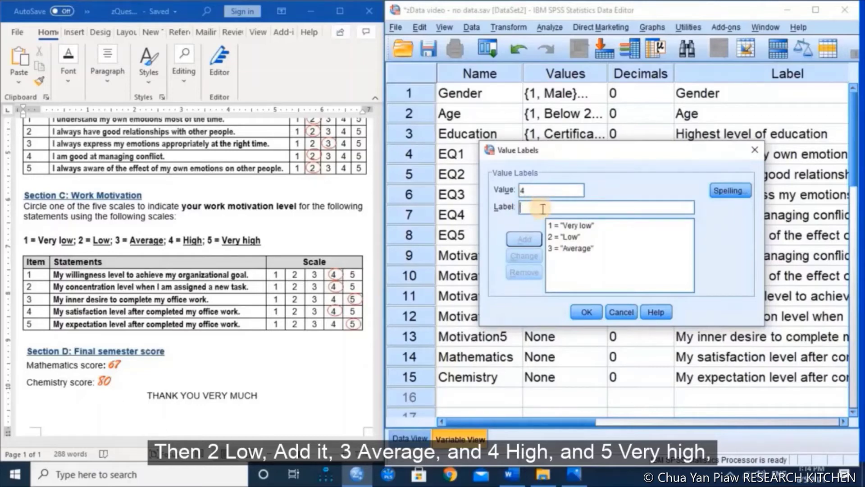
Label value 4 of Motivation1 as "High" and value 5 as "Very high", and apply the value labels.
text(High)
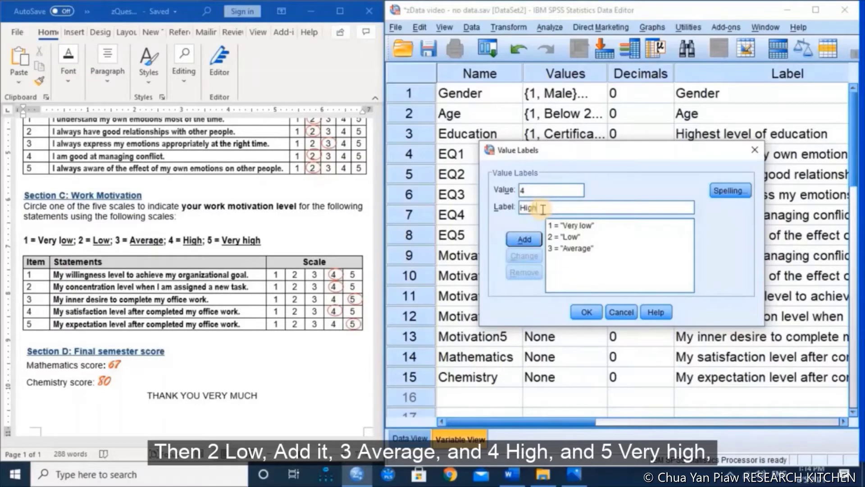
click(525, 240)
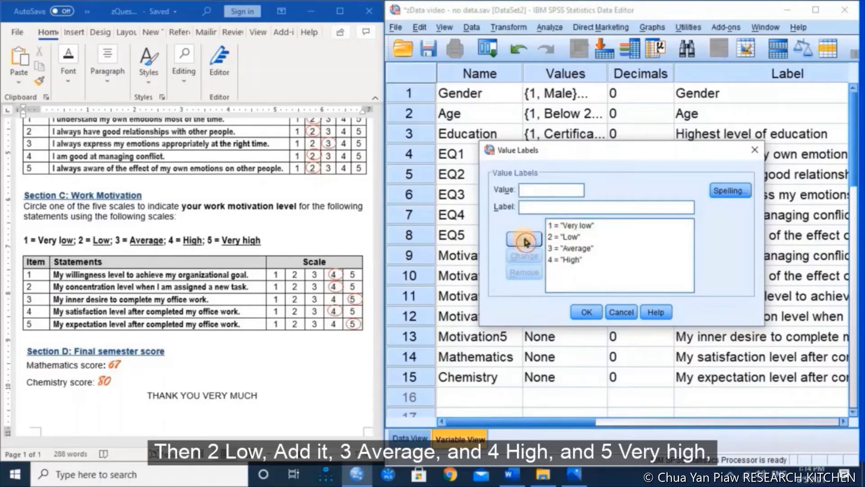
text(5)
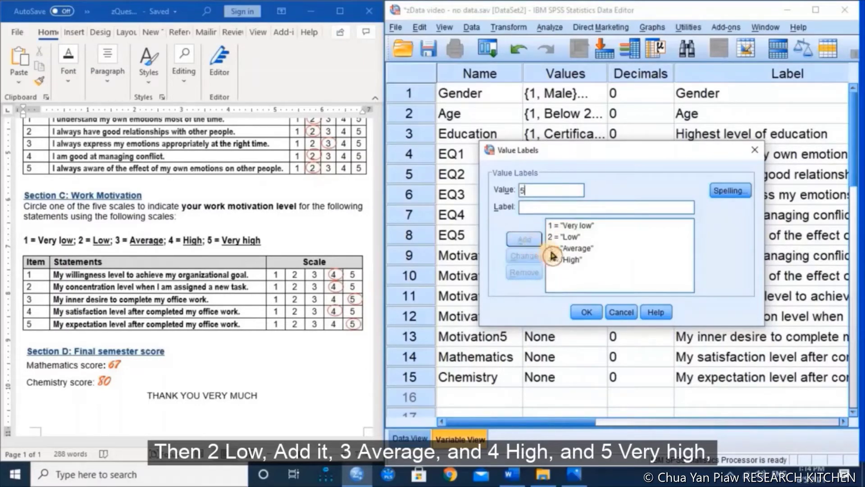
click(550, 210)
text(Very high)
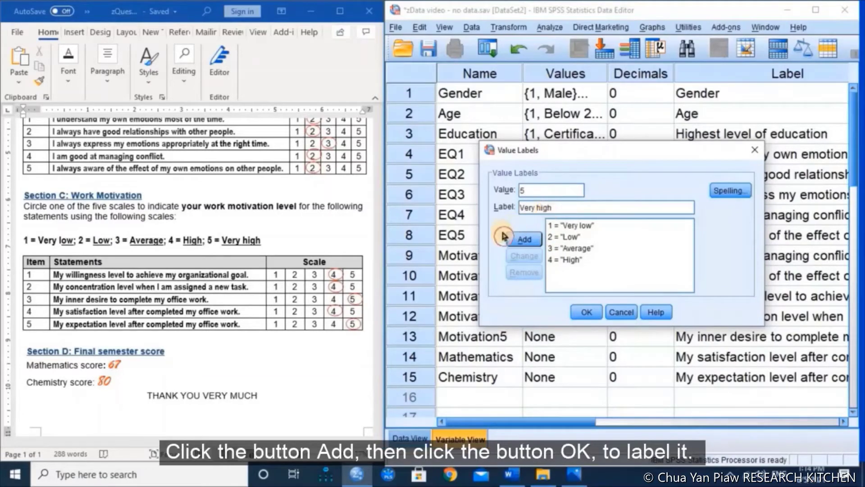
click(523, 238)
click(583, 315)
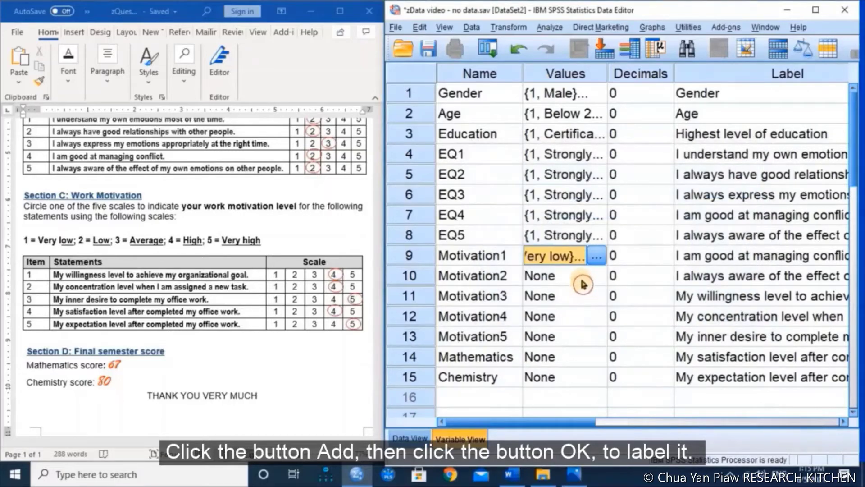
Copy the value labels of Motivation1 to Motivation2 through Motivation5 and widen the Values column slightly.
right_click(545, 264)
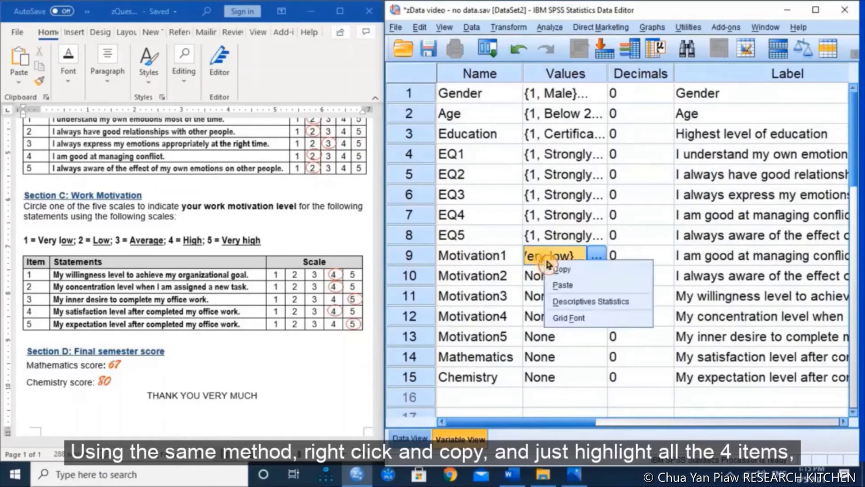
click(558, 274)
drag(558, 276, 572, 334)
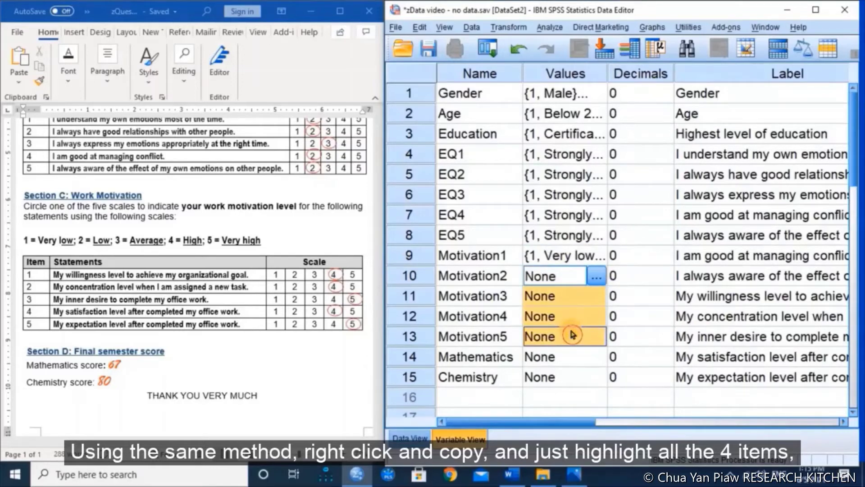
right_click(572, 306)
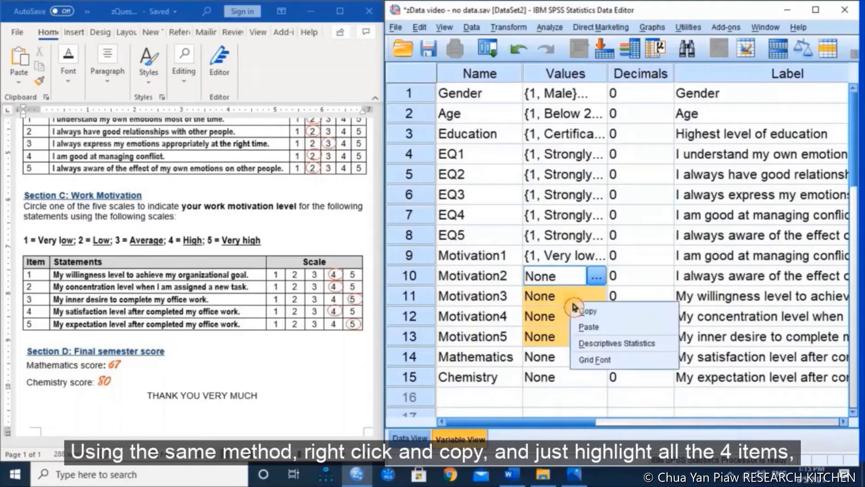
click(582, 327)
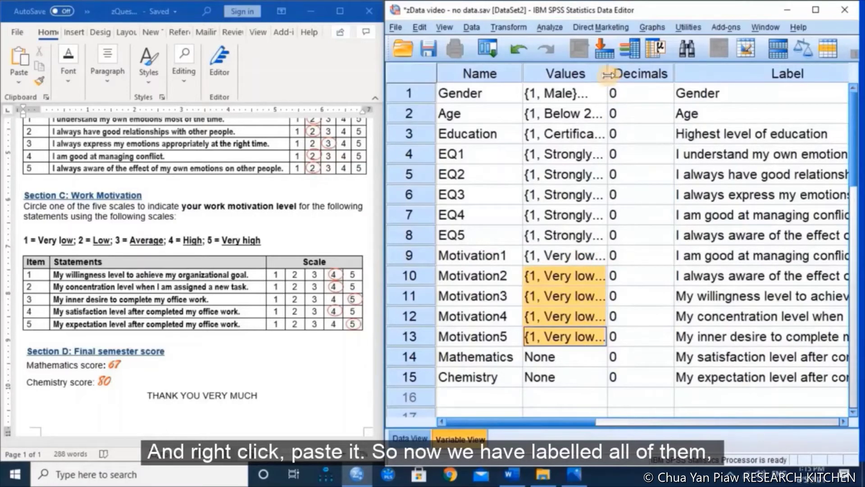
drag(609, 81, 628, 79)
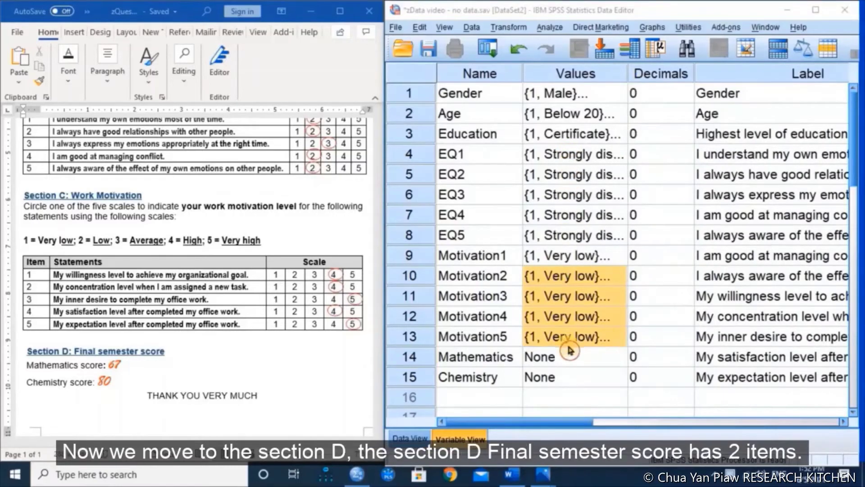
Check Section D of the questionnaire and review the value labels defined for Gender, leaving them unedited.
click(186, 357)
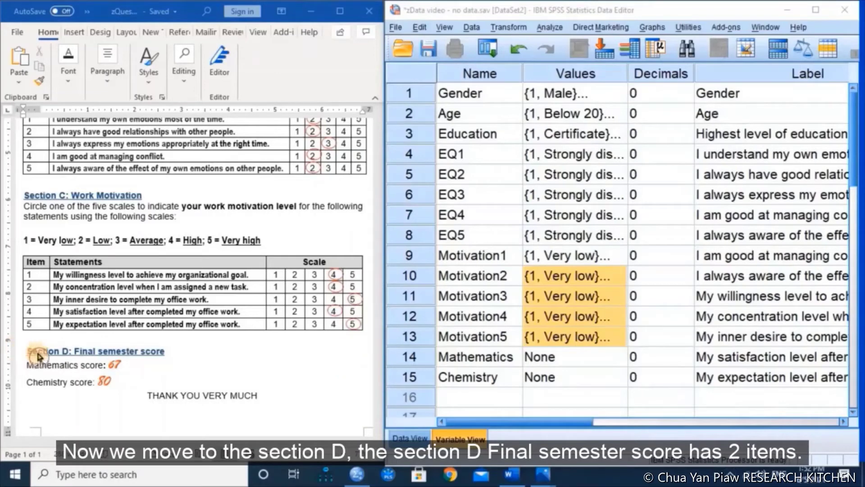
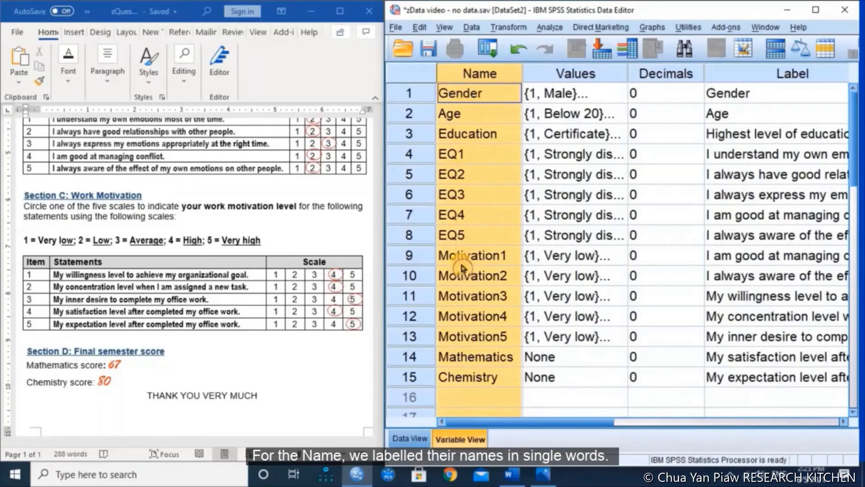
click(574, 72)
click(612, 98)
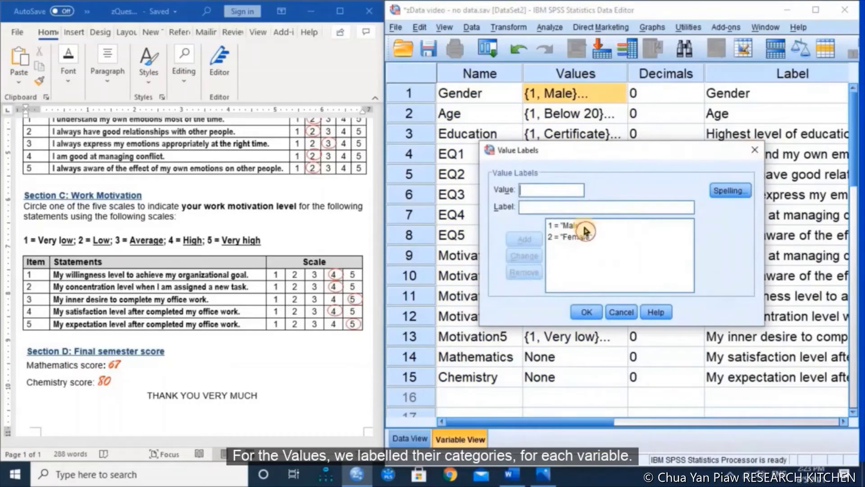
click(581, 226)
click(586, 237)
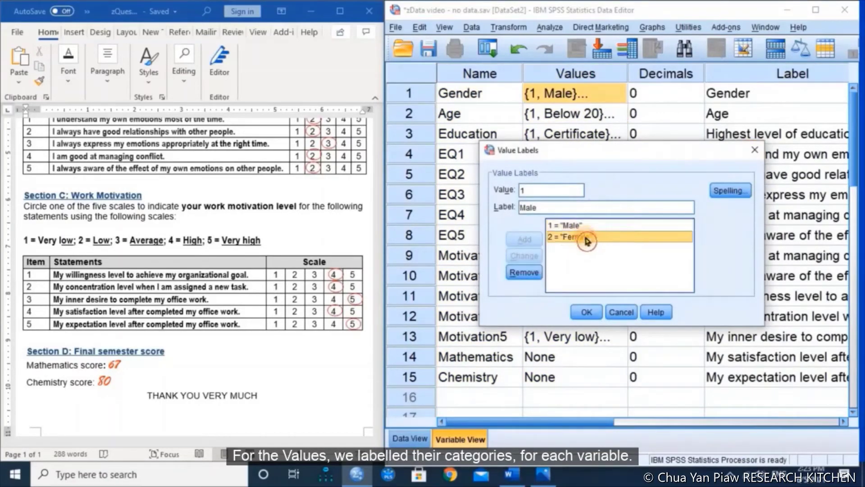
click(755, 150)
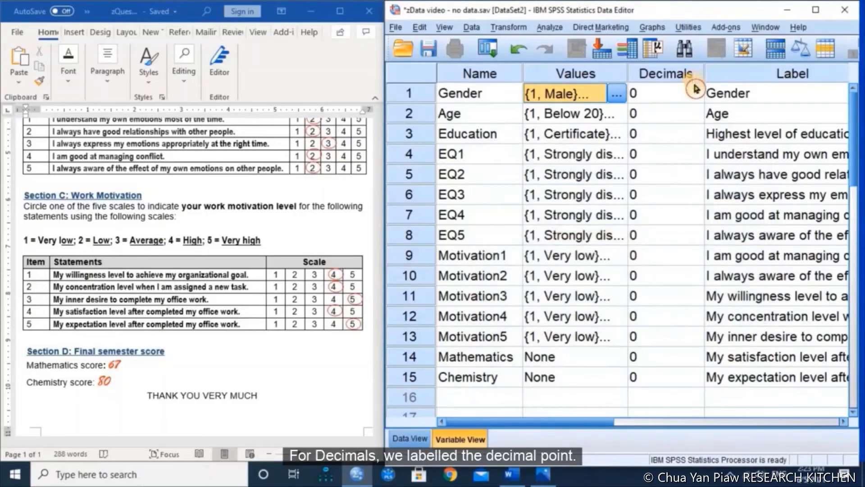
Move the Measure column so that it sits directly after the Name column in Variable View.
drag(554, 421, 641, 437)
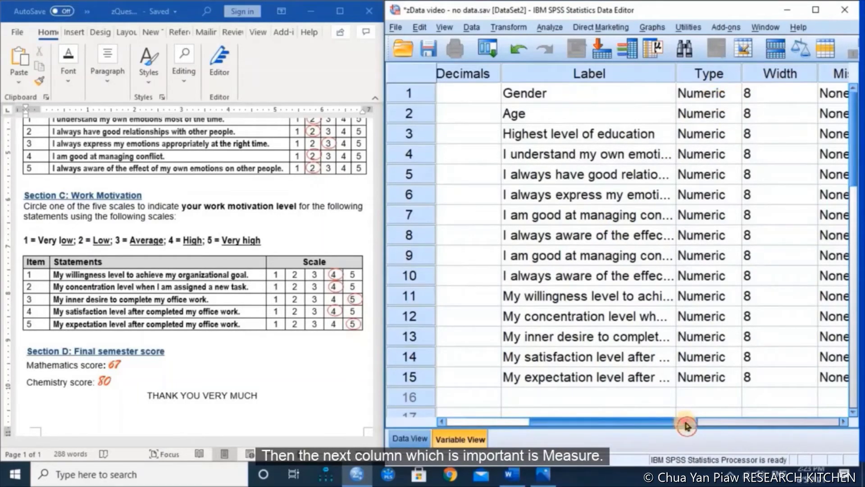
drag(686, 421, 835, 425)
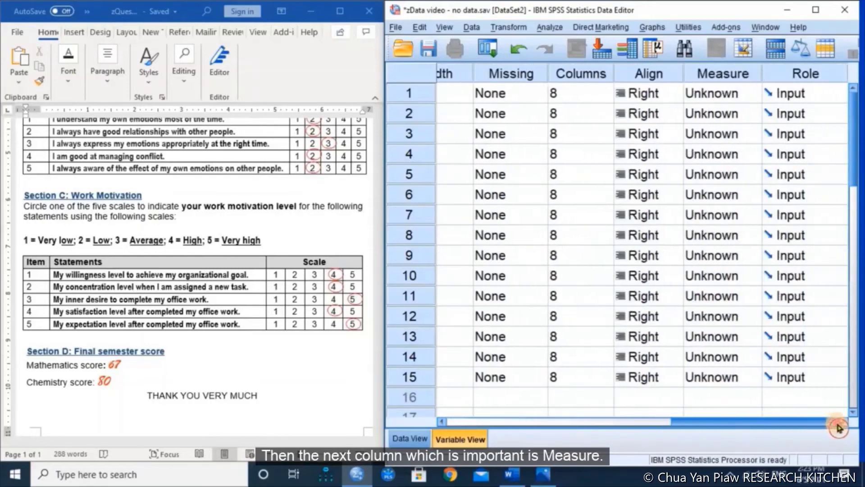
click(731, 77)
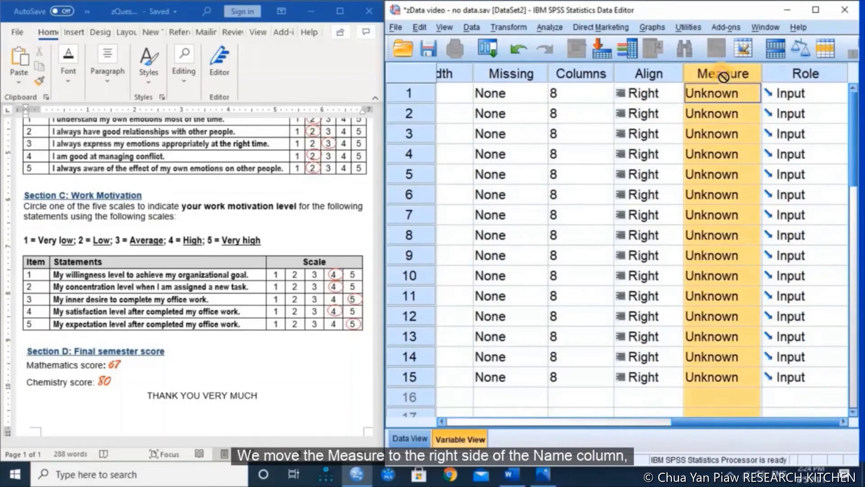
mouse_move(723, 77)
mouse_down()
mouse_move(480, 69)
mouse_move(426, 76)
mouse_move(515, 70)
mouse_up()
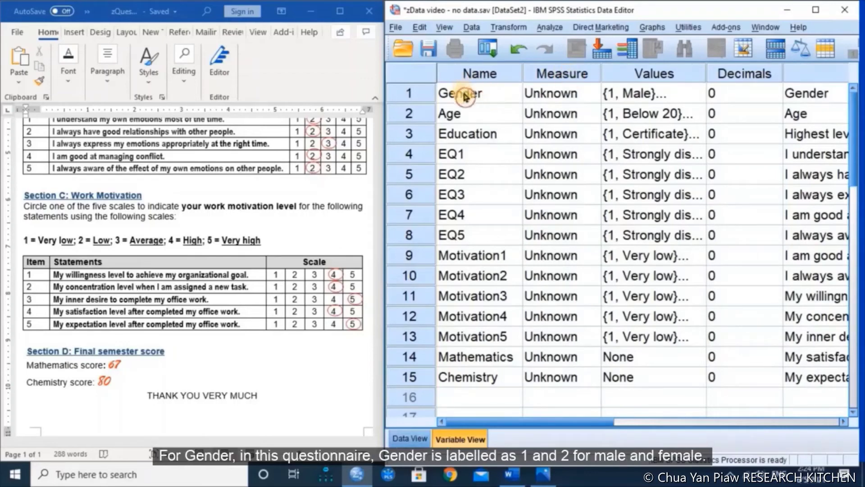
Check the Gender options in Section A of the questionnaire and set the measurement level of Gender to Nominal.
click(329, 187)
scroll(341, 176, up, 3)
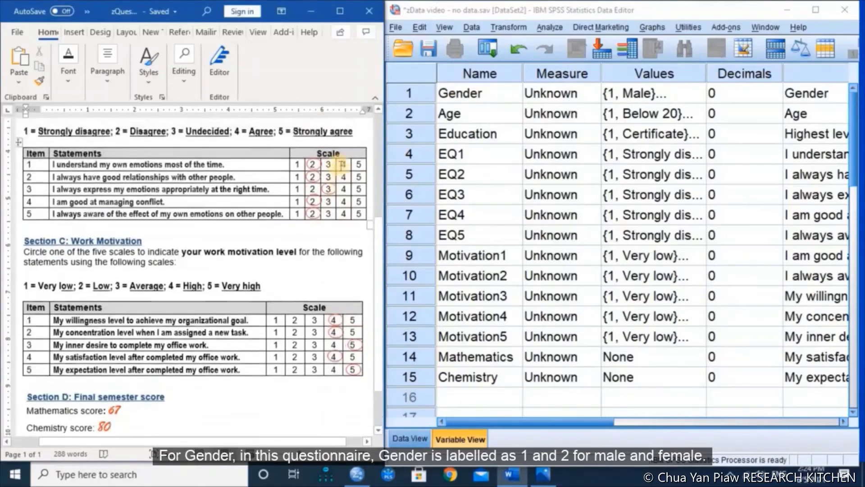
scroll(338, 167, up, 8)
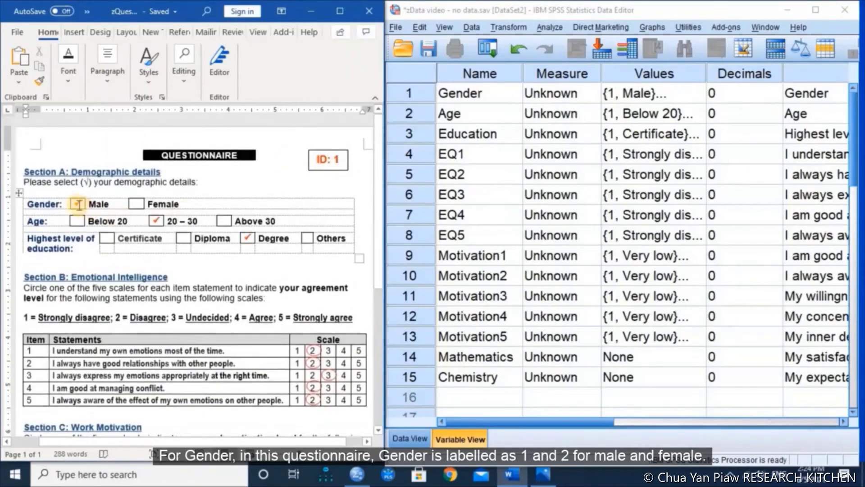
click(113, 202)
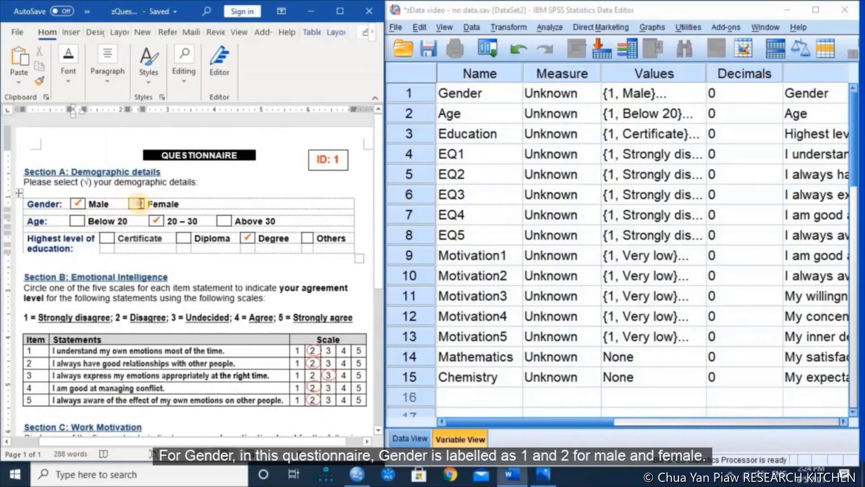
click(137, 204)
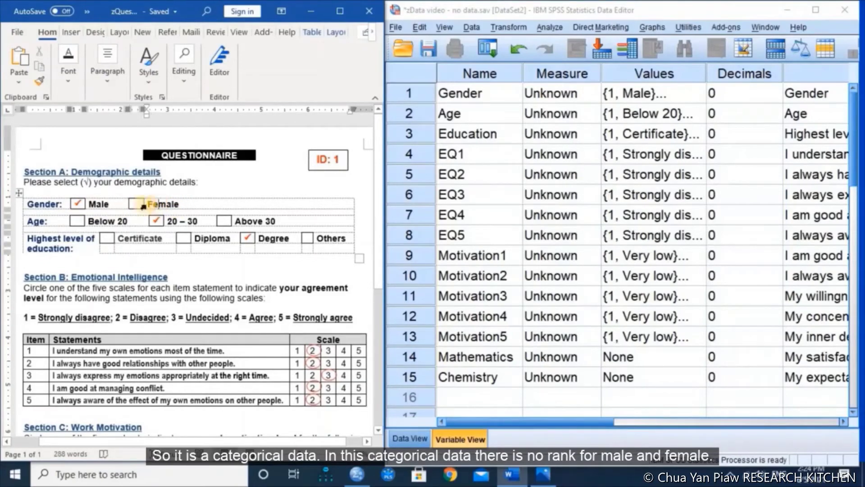
click(79, 204)
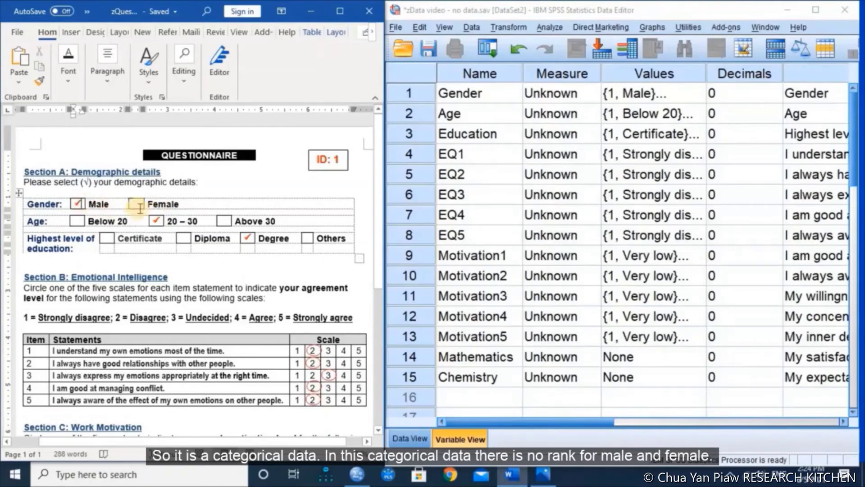
click(159, 204)
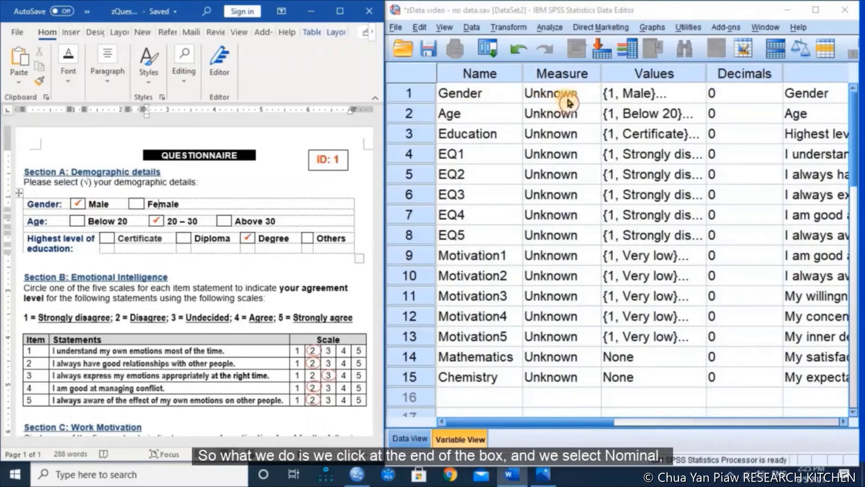
click(592, 95)
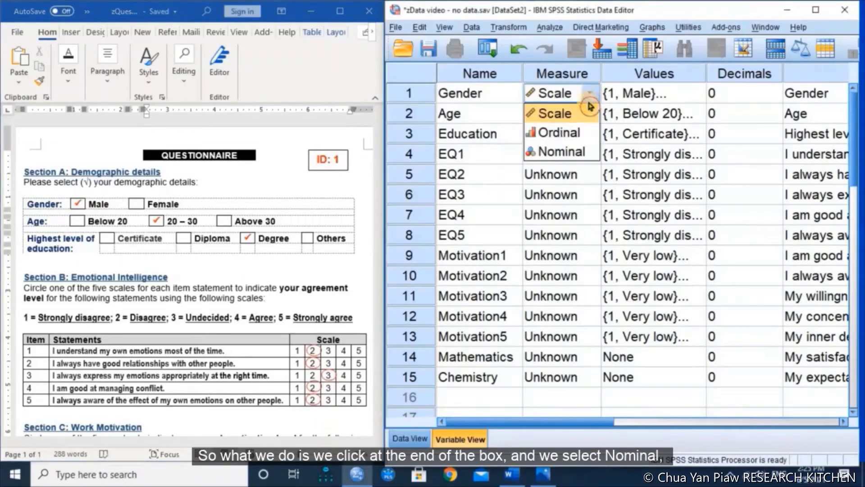
click(560, 153)
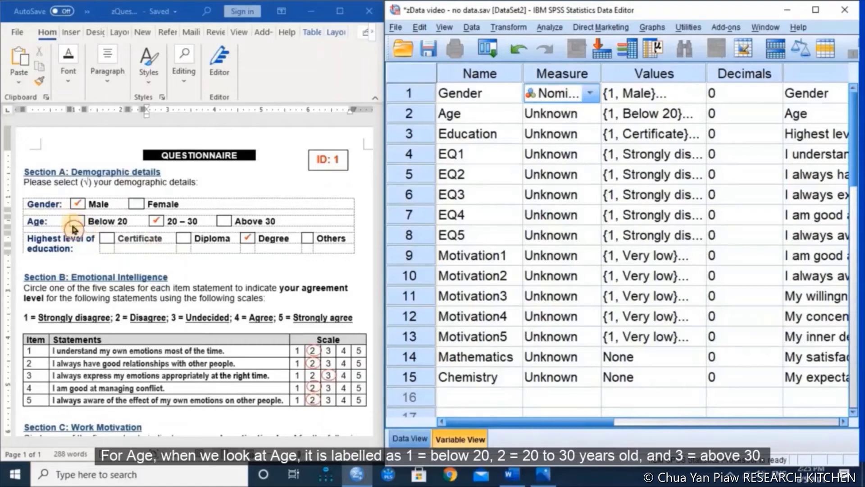
Set the measurement level of Age to Ordinal and of Education to Nominal.
click(157, 223)
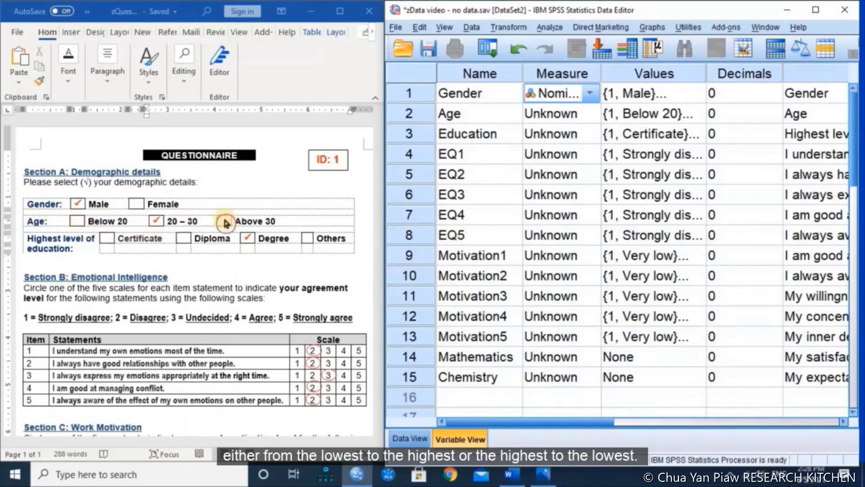
click(587, 116)
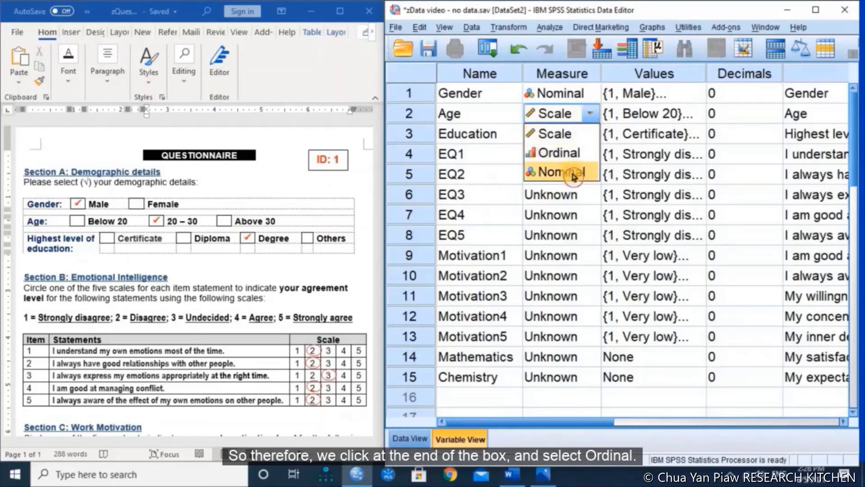
click(582, 160)
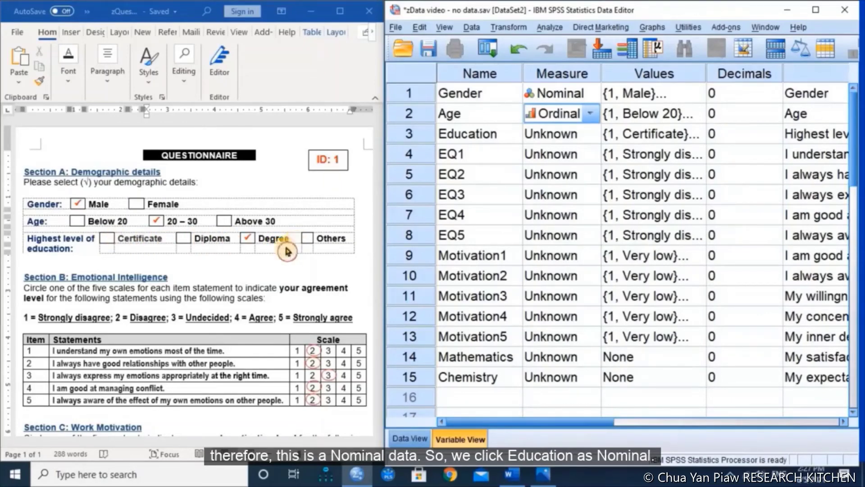
click(593, 139)
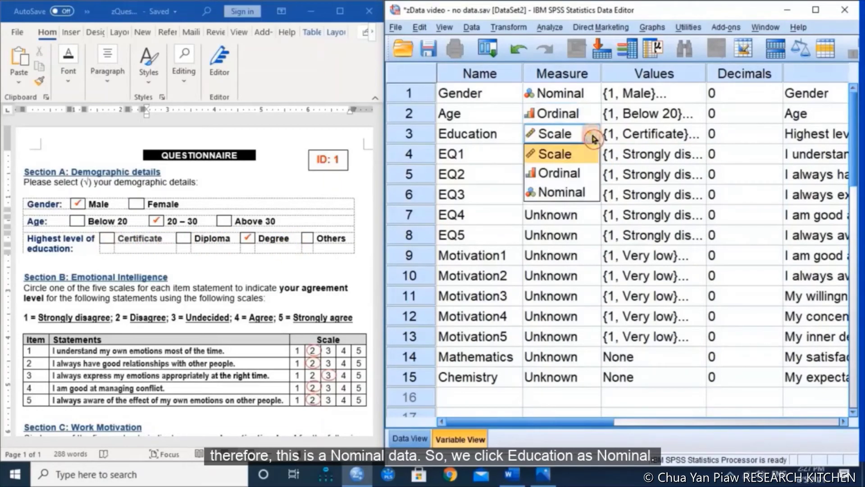
click(578, 193)
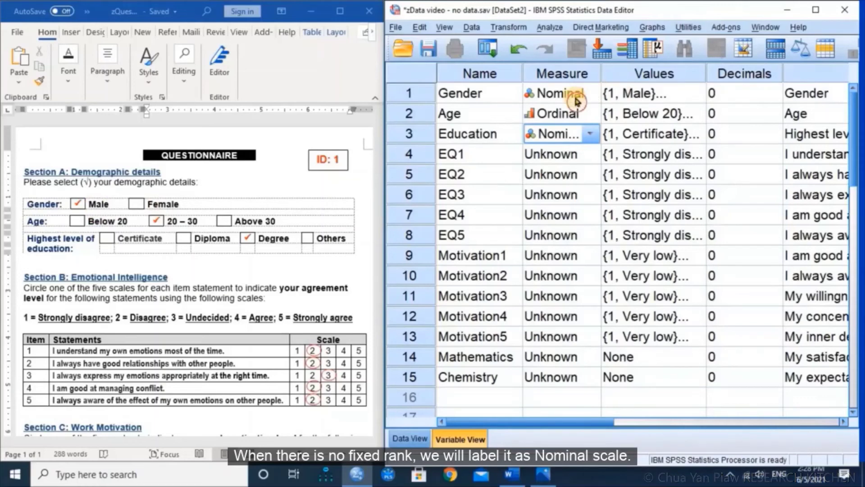
Examine the order of the five-point agreement scale in Section B: Emotional Intelligence of the questionnaire.
click(224, 280)
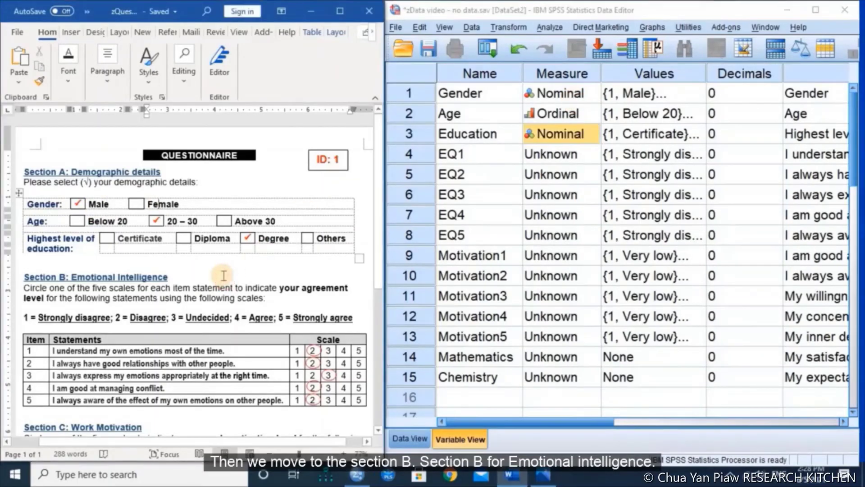
scroll(223, 276, down, 2)
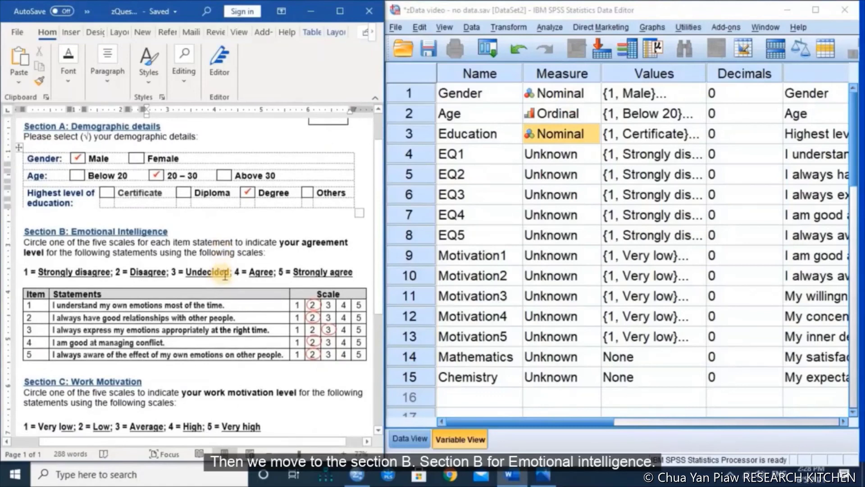
scroll(196, 239, down, 3)
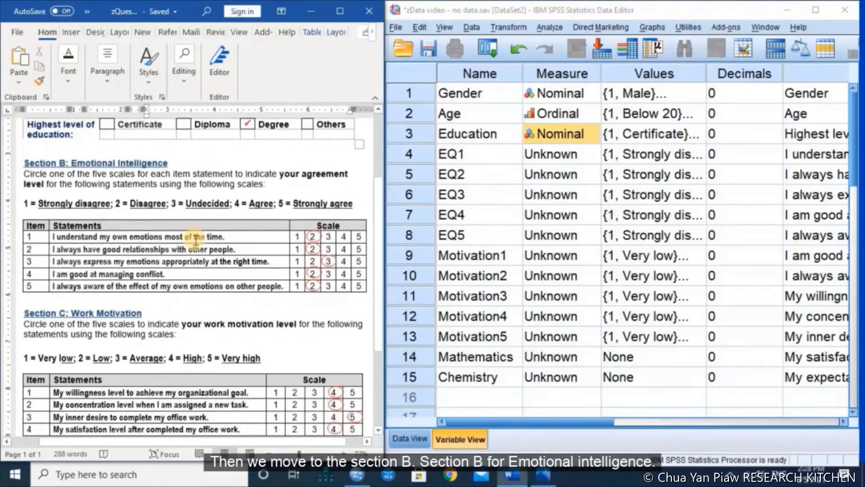
scroll(195, 239, down, 1)
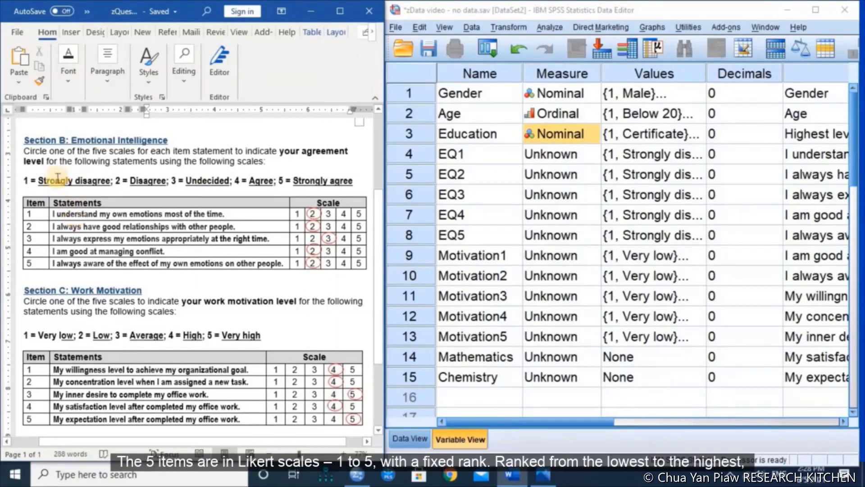
click(325, 182)
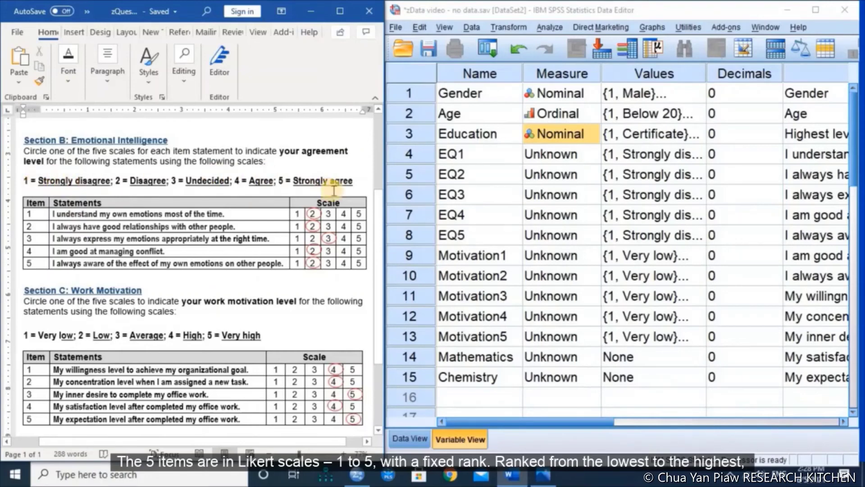
click(43, 181)
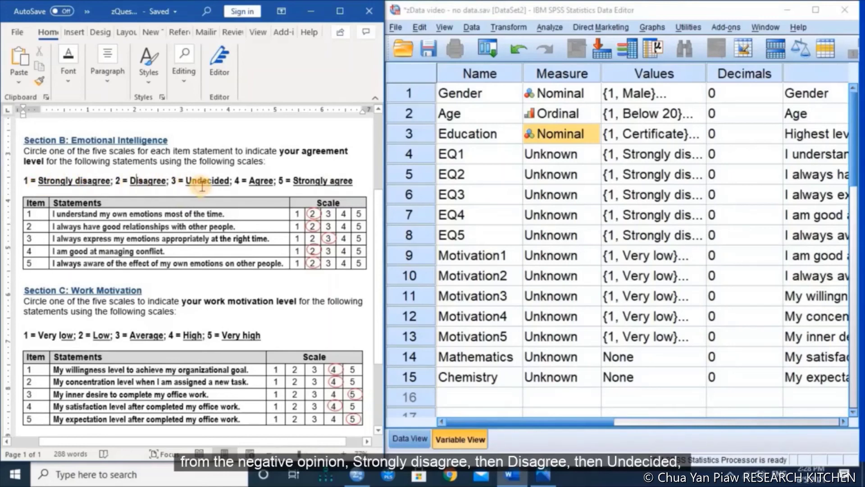
click(256, 180)
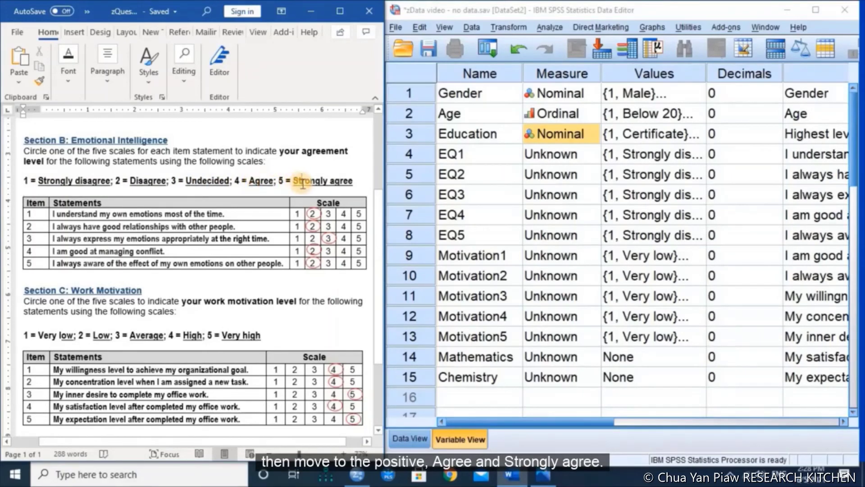
click(302, 181)
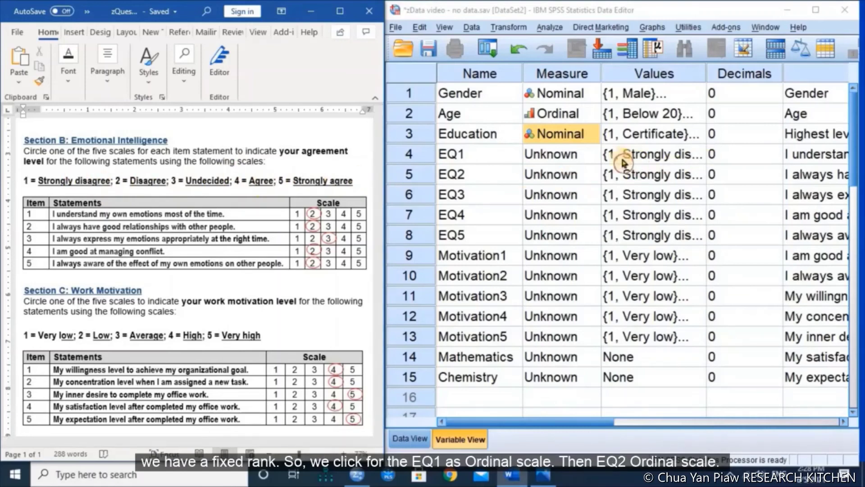
Set the measurement level of EQ1 and EQ2 to Ordinal.
click(595, 157)
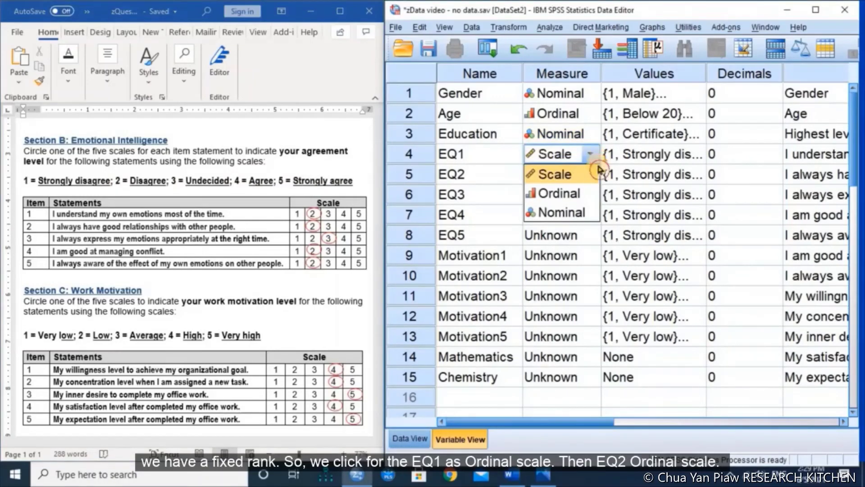
click(588, 193)
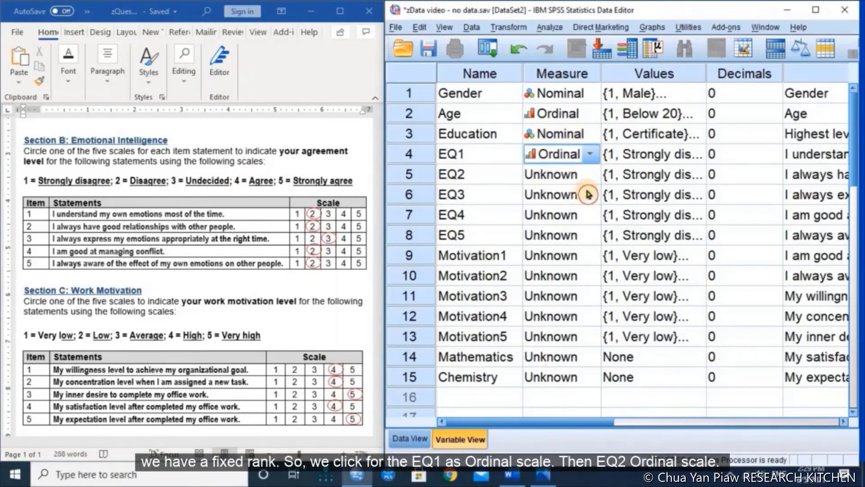
click(591, 174)
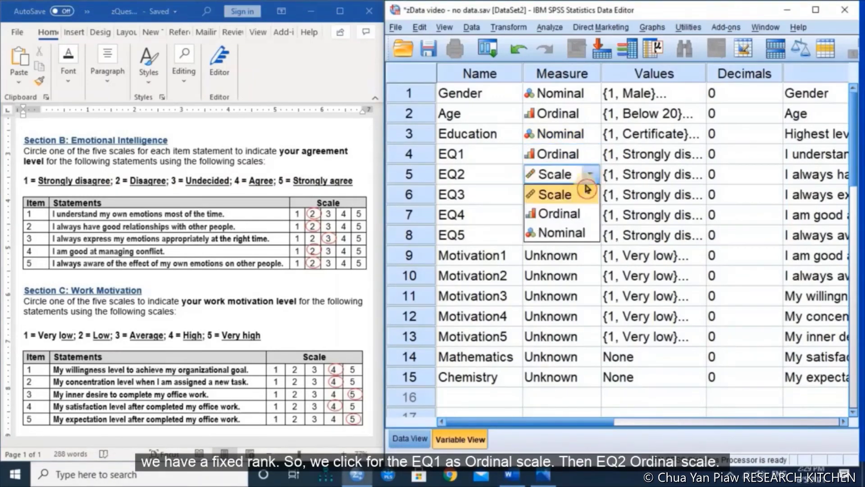
click(571, 213)
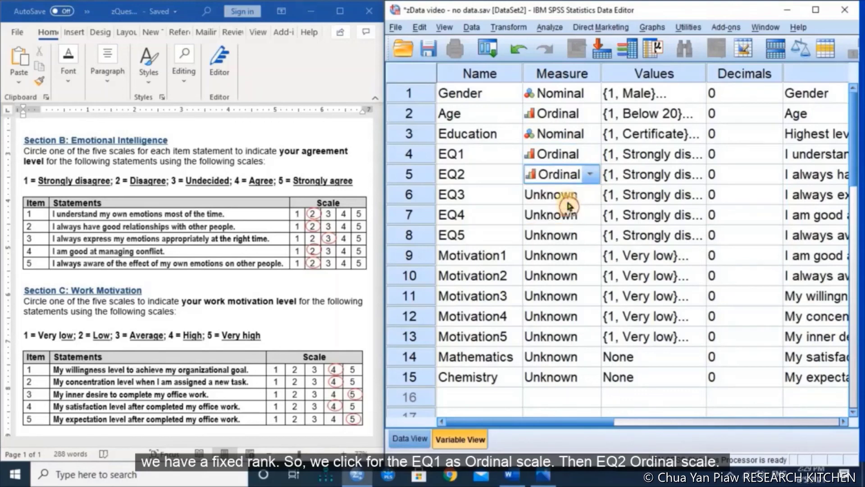
Copy the Ordinal measurement level of EQ1 and paste it onto EQ3, EQ4 and EQ5.
right_click(546, 158)
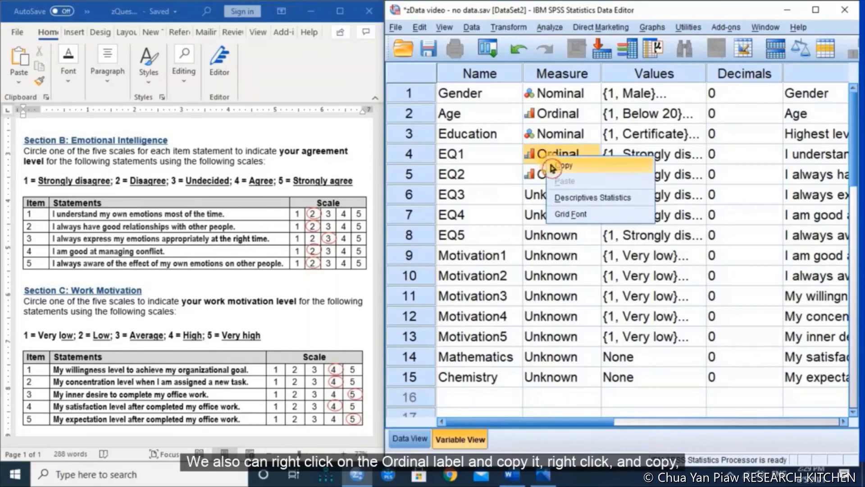
click(553, 167)
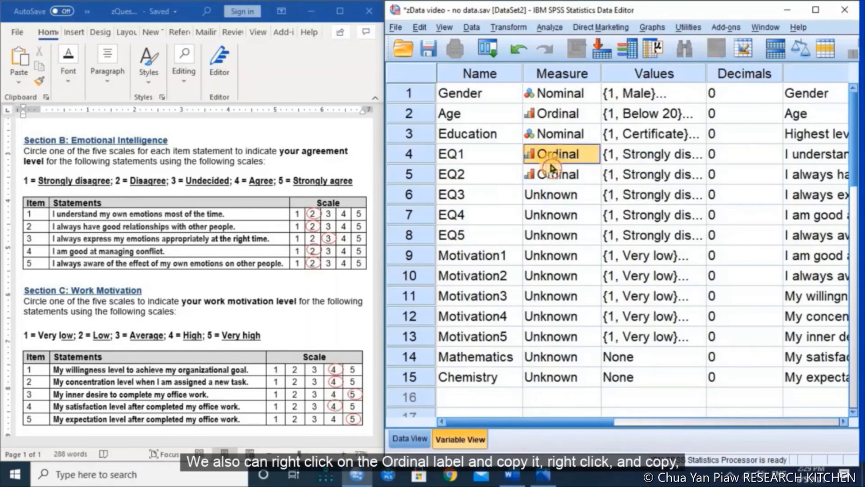
click(560, 196)
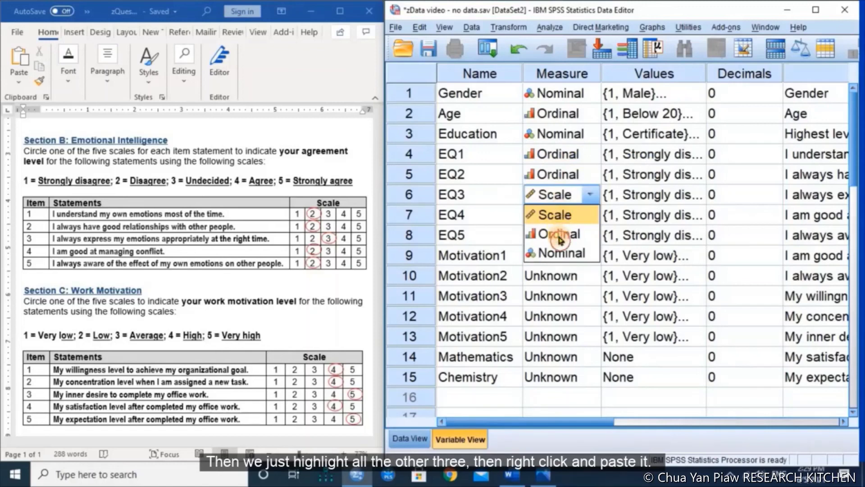
drag(560, 240, 555, 219)
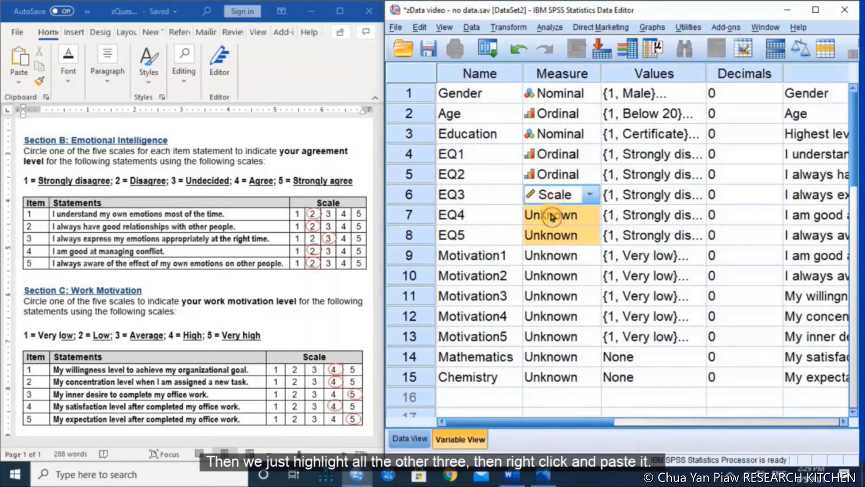
right_click(552, 218)
click(564, 220)
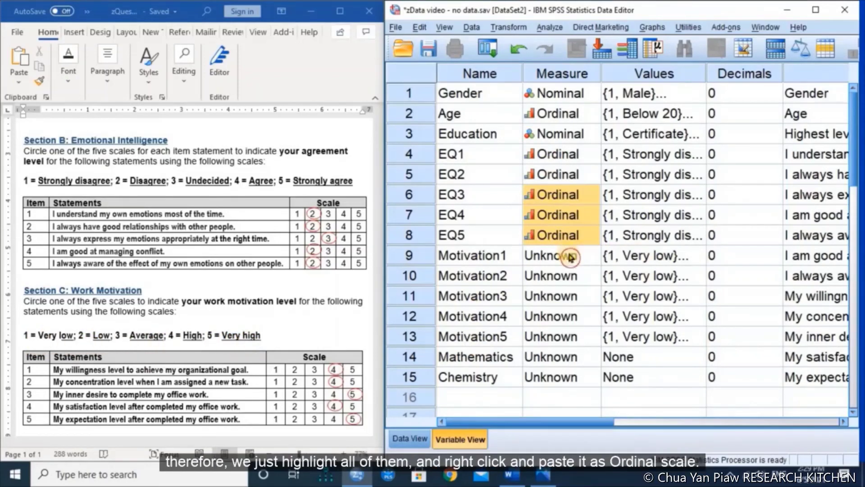
Paste the copied Ordinal measurement level onto Motivation1 through Motivation5.
drag(569, 257, 567, 337)
right_click(567, 336)
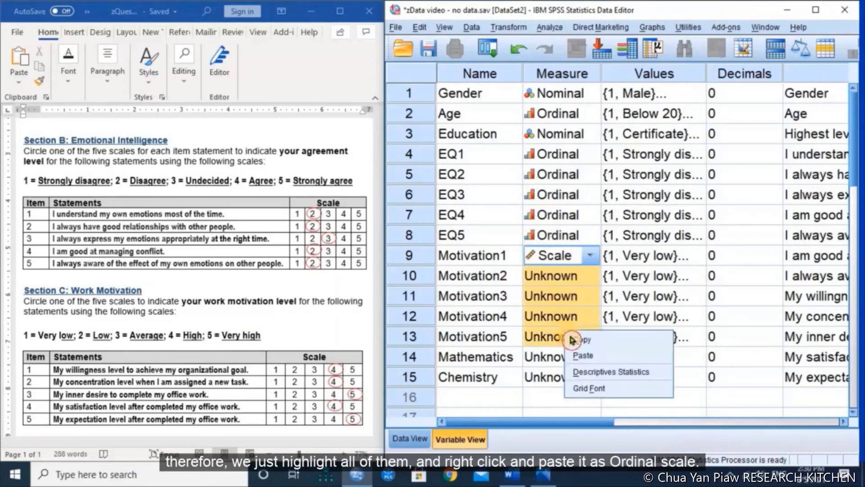
click(579, 353)
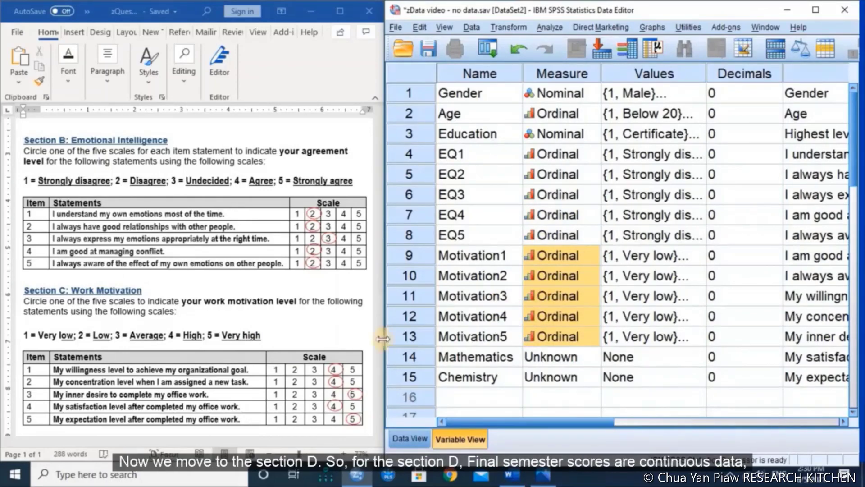
Check the final semester scores in Section D of the questionnaire and set the measurement level of Mathematics and Chemistry to Scale.
scroll(153, 343, down, 1)
scroll(156, 343, down, 2)
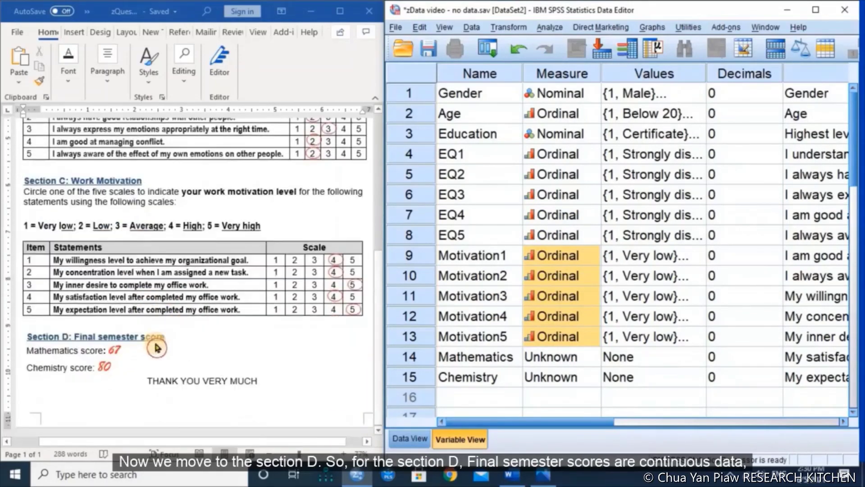
scroll(160, 344, up, 1)
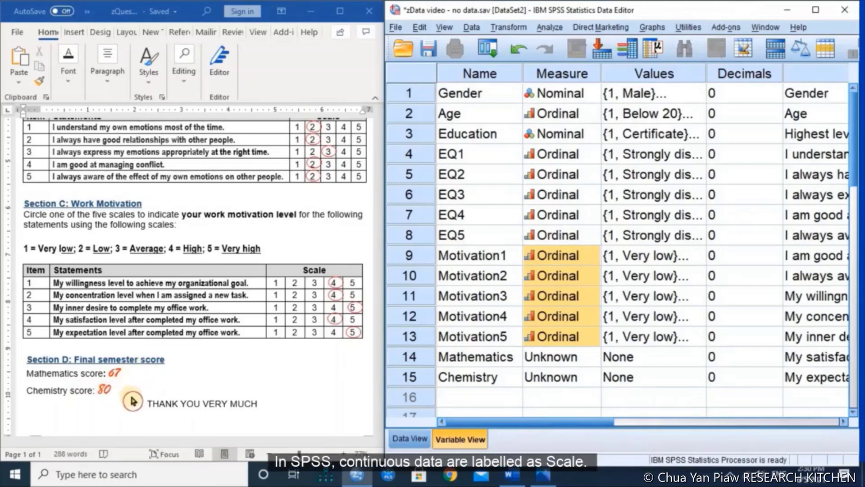
click(594, 359)
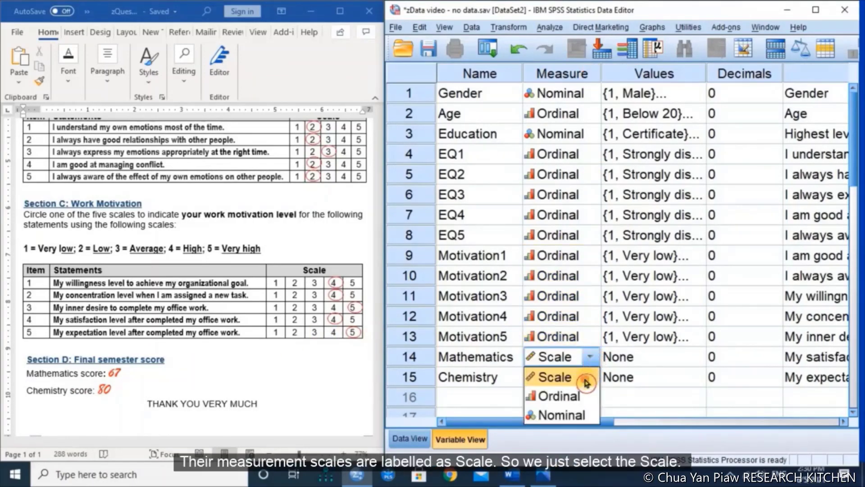
click(586, 382)
click(589, 378)
click(590, 377)
click(586, 396)
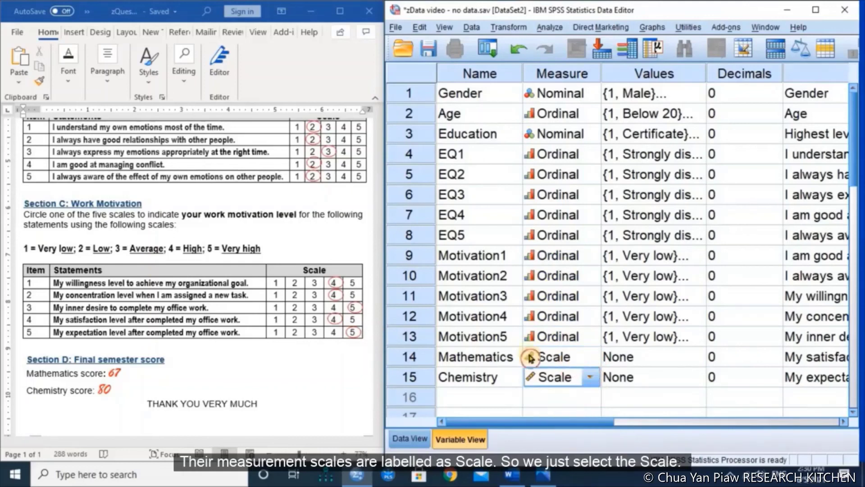